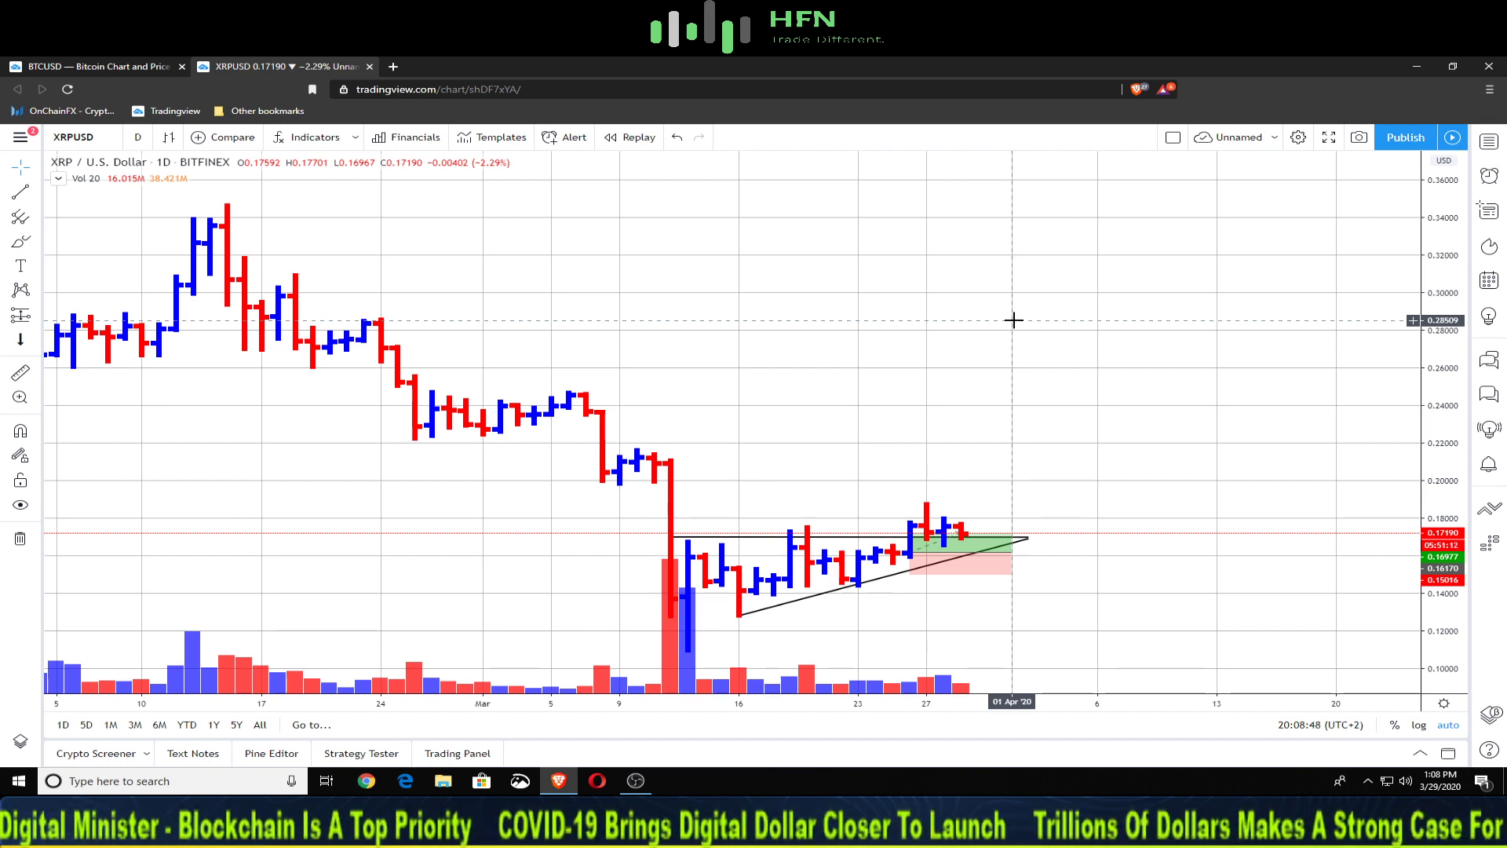
- Raise the long position's profit target to about 0.189, lifting its risk/reward to 2.37
scroll(1120, 481, up, 2)
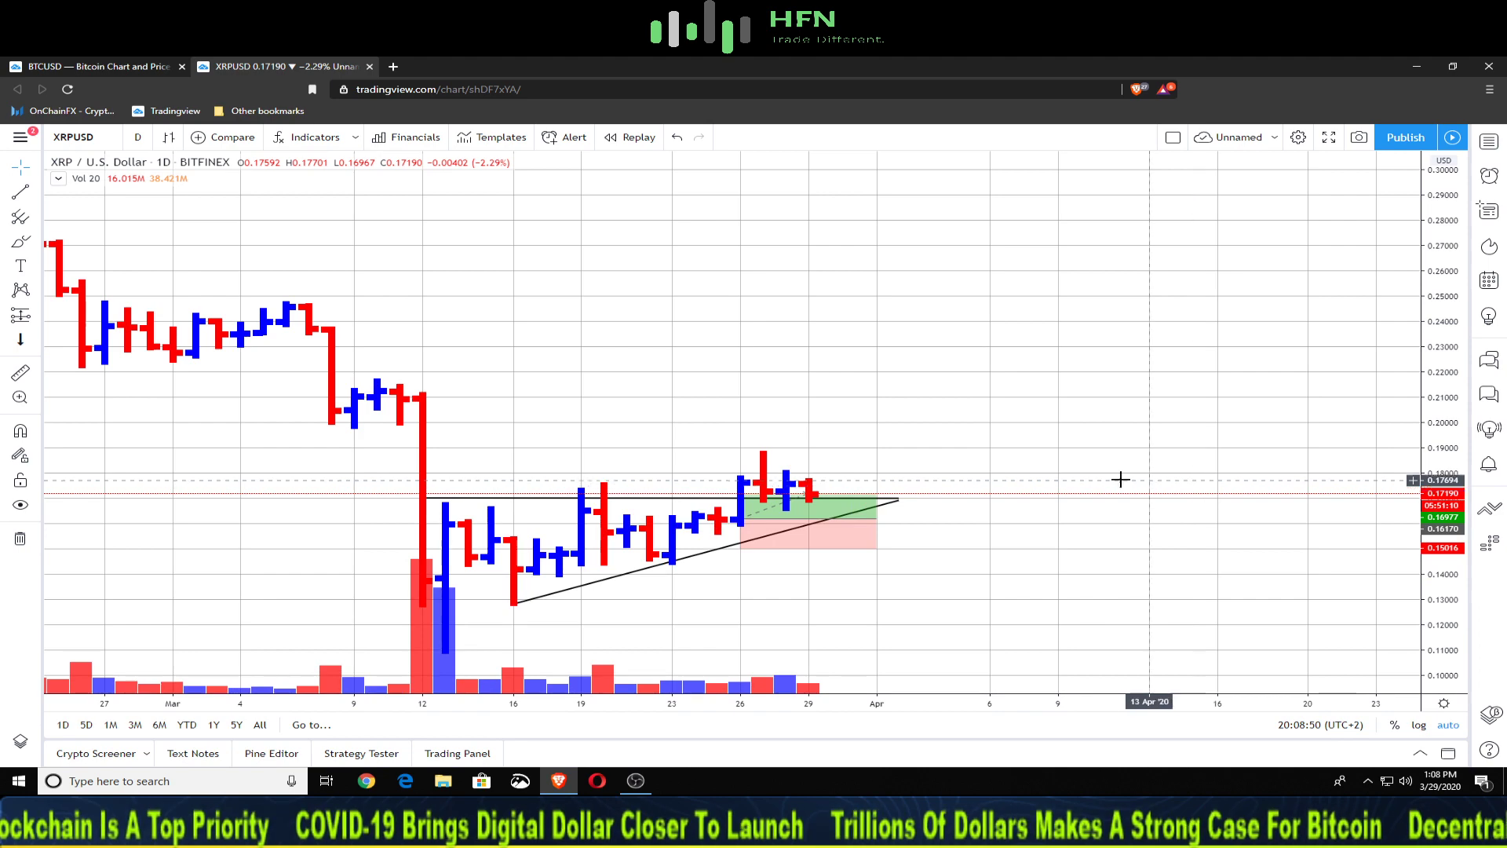
scroll(937, 364, up, 2)
drag(753, 589, 1023, 605)
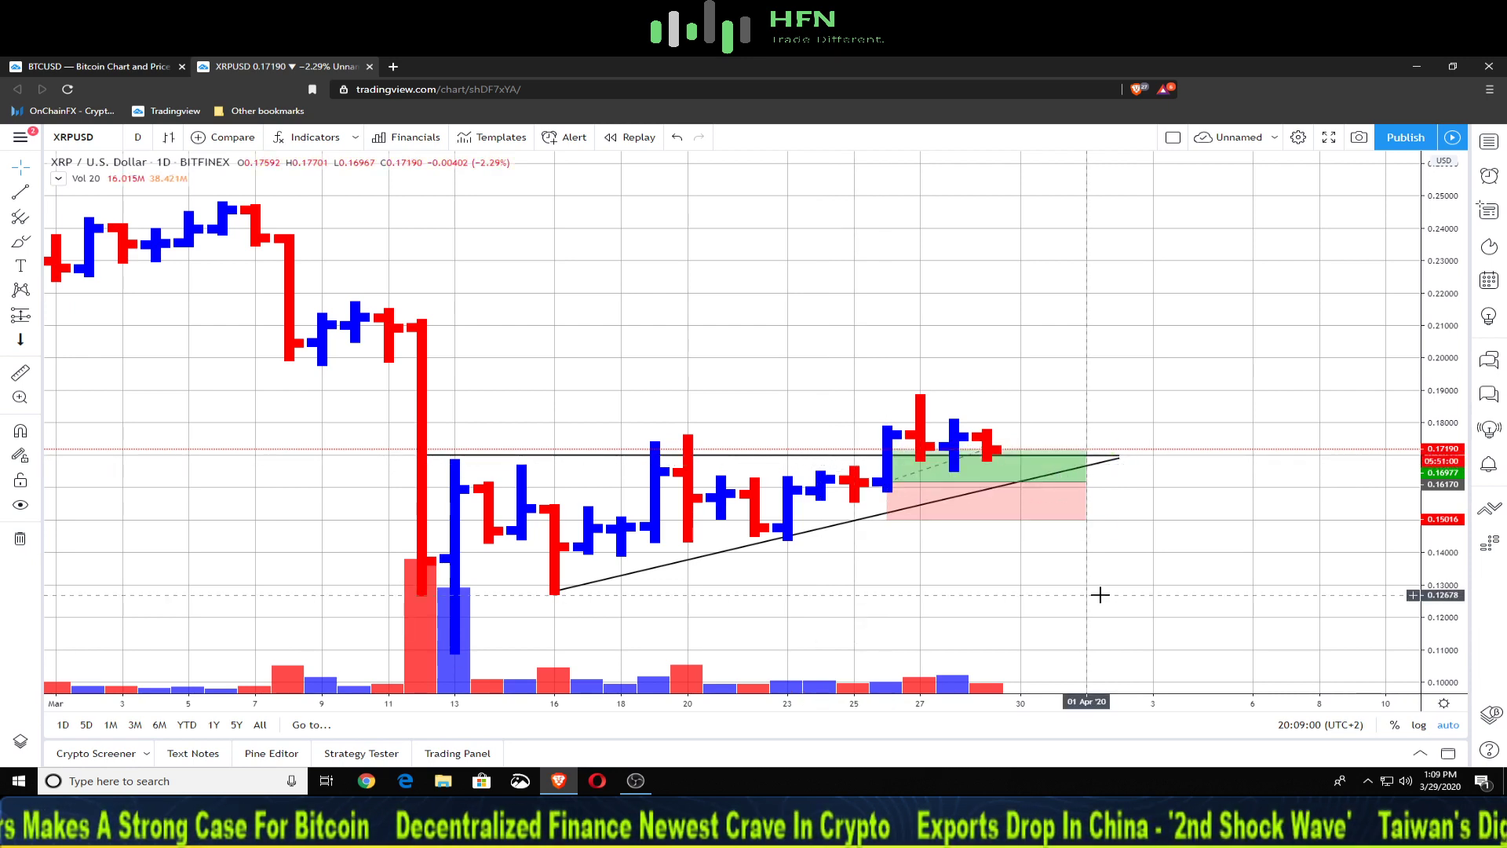
scroll(1100, 595, up, 1)
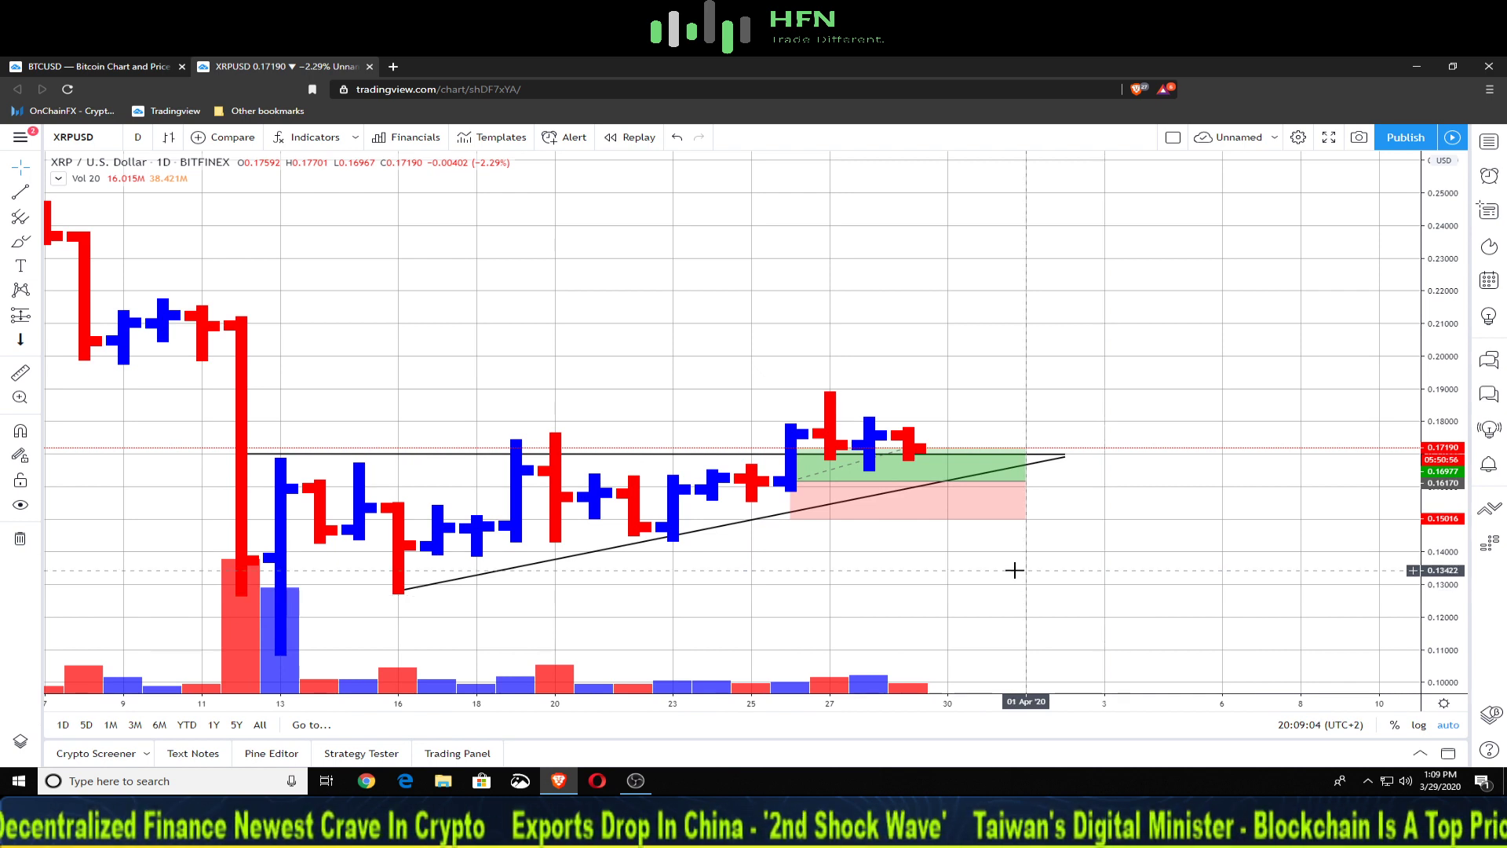
drag(790, 455, 792, 391)
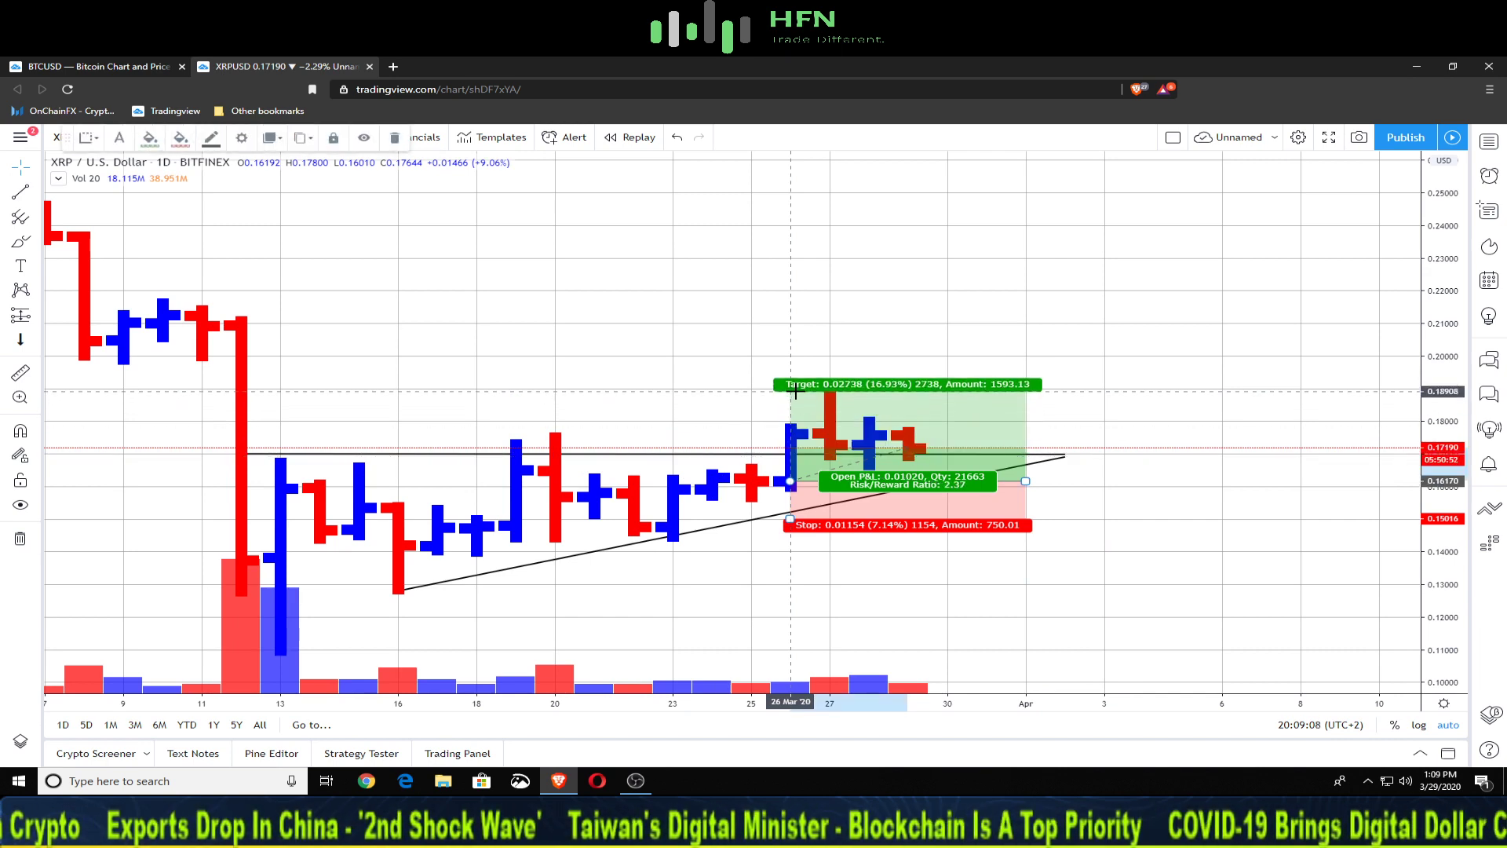
- Delete the long position drawing, keeping the ascending triangle lines on the chart
click(781, 339)
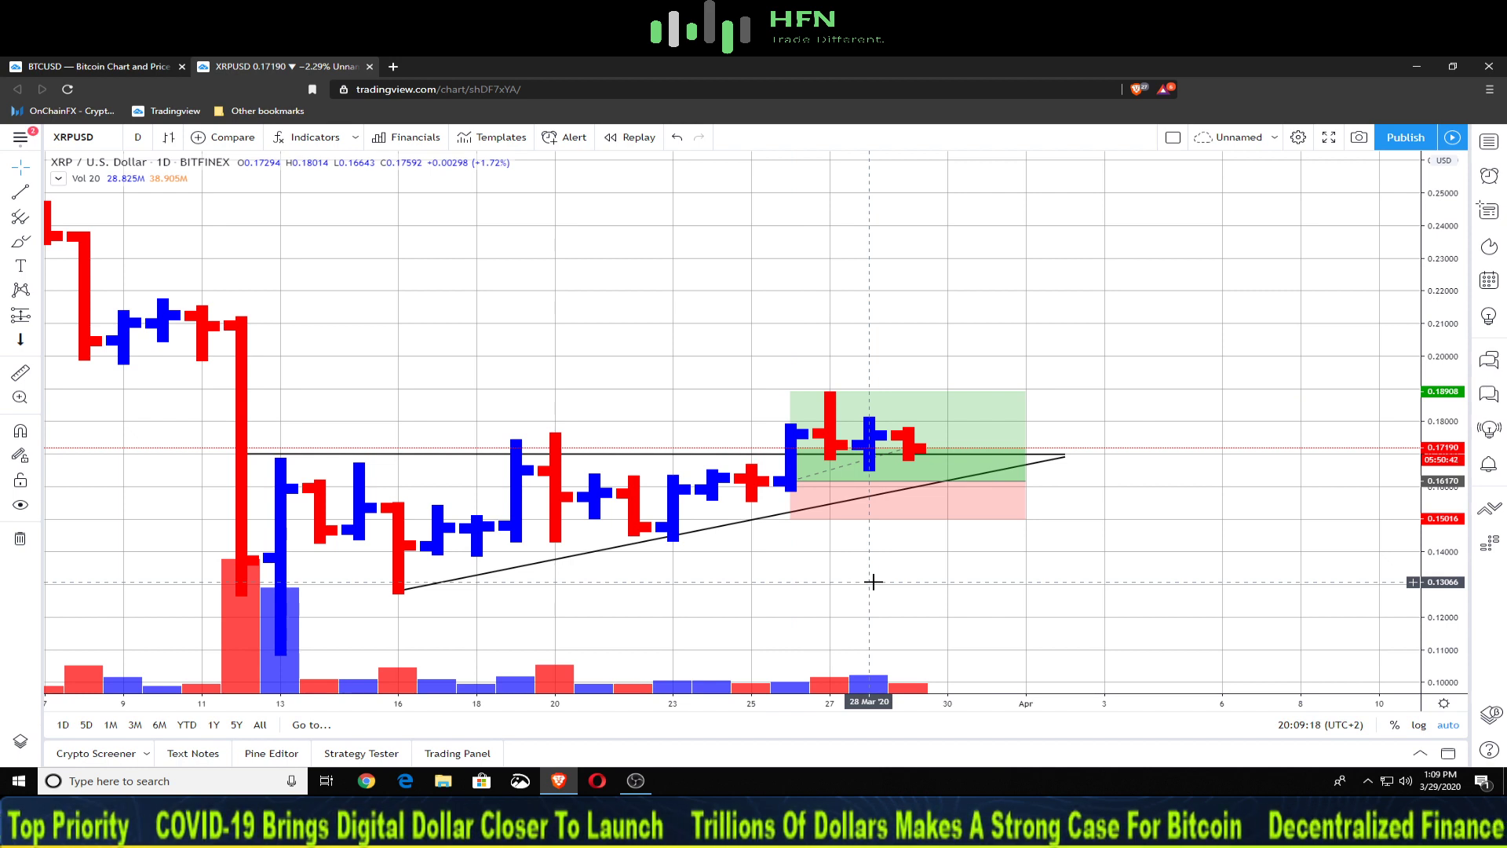
click(911, 500)
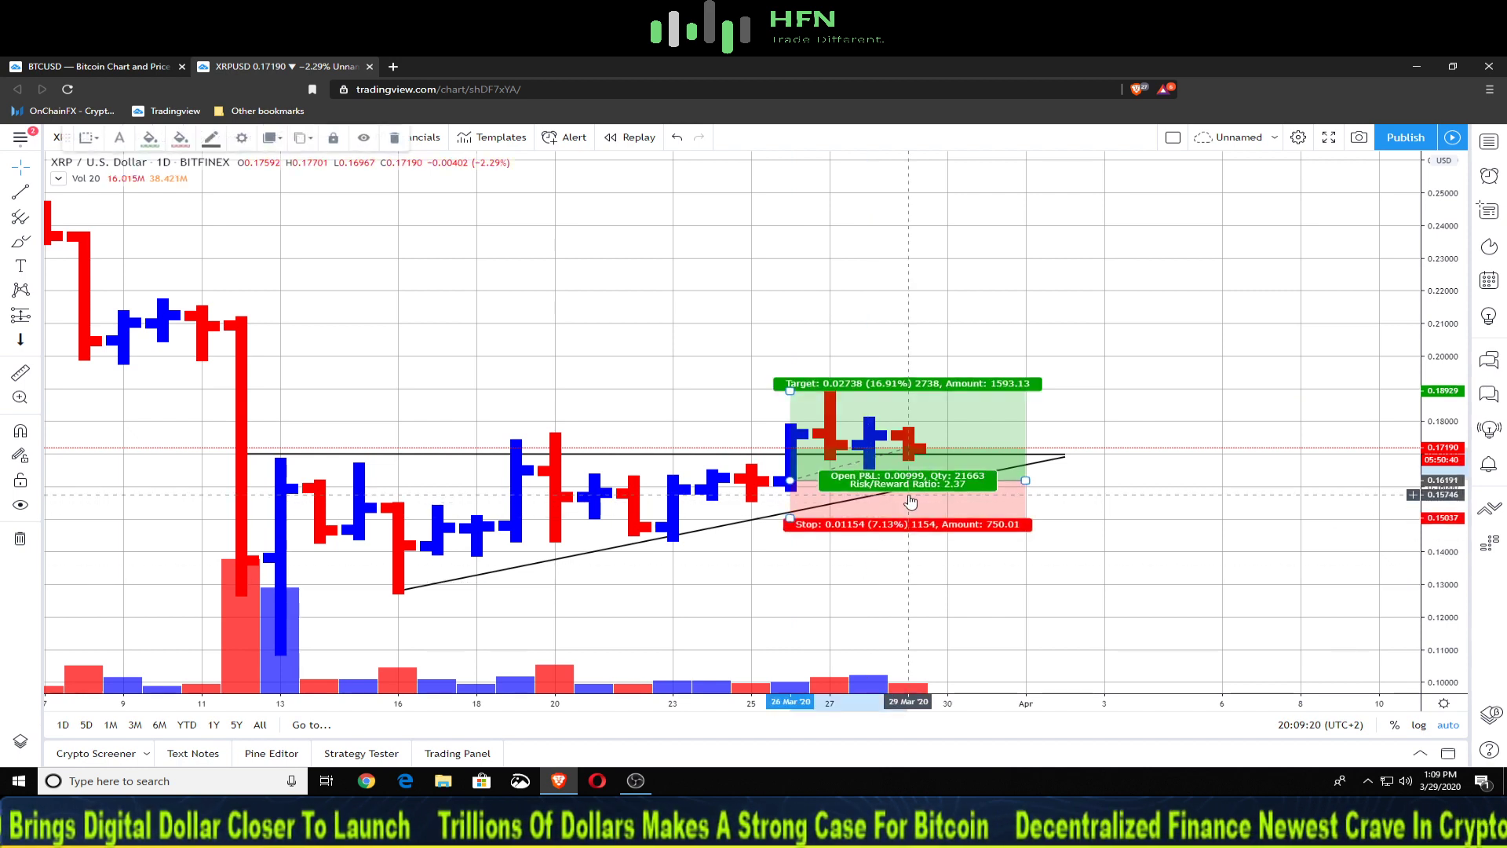
click(395, 137)
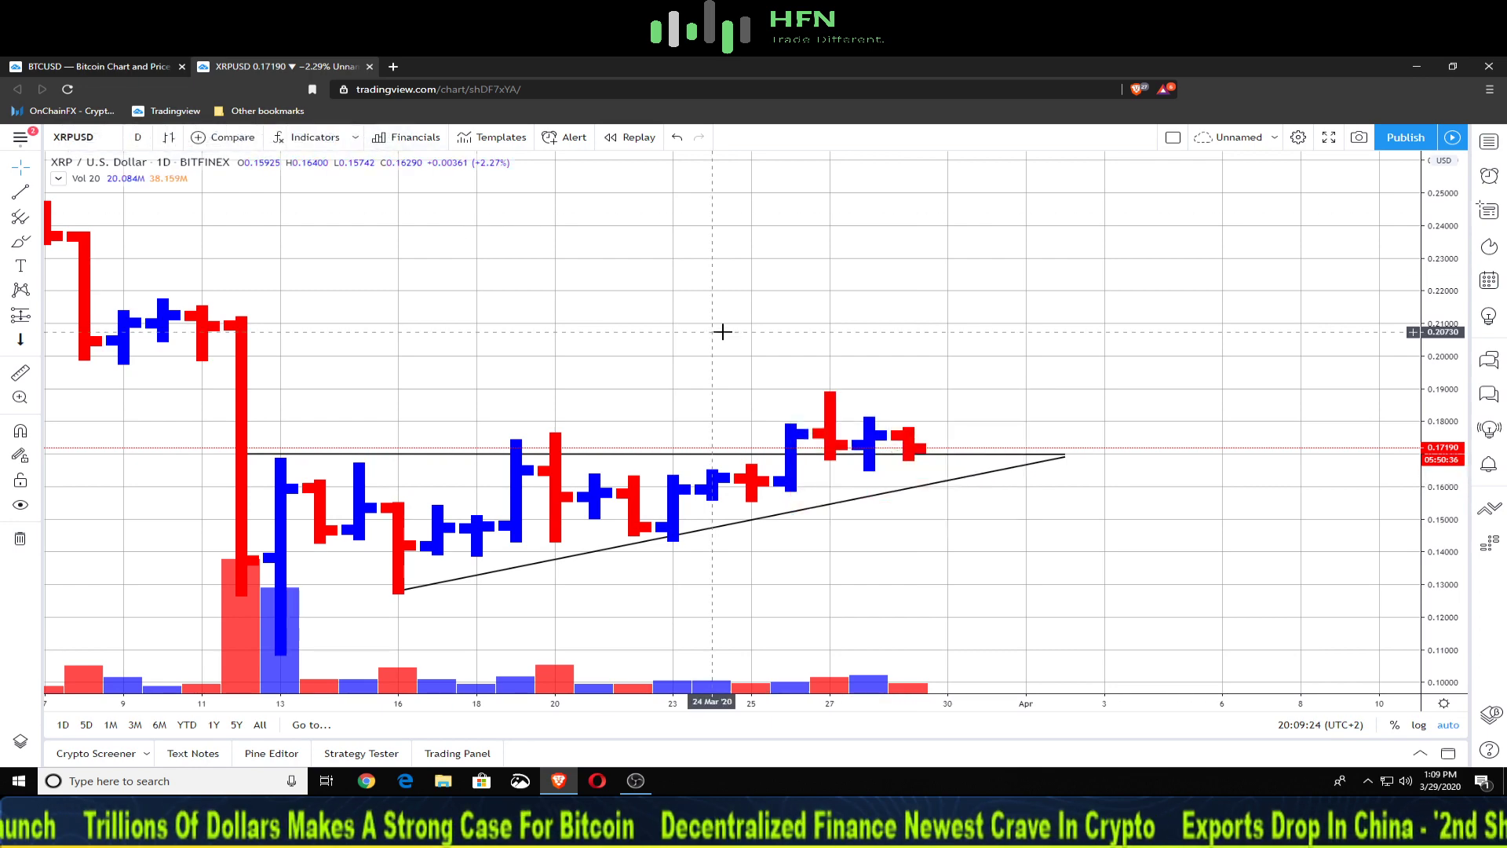
scroll(722, 332, down, 1)
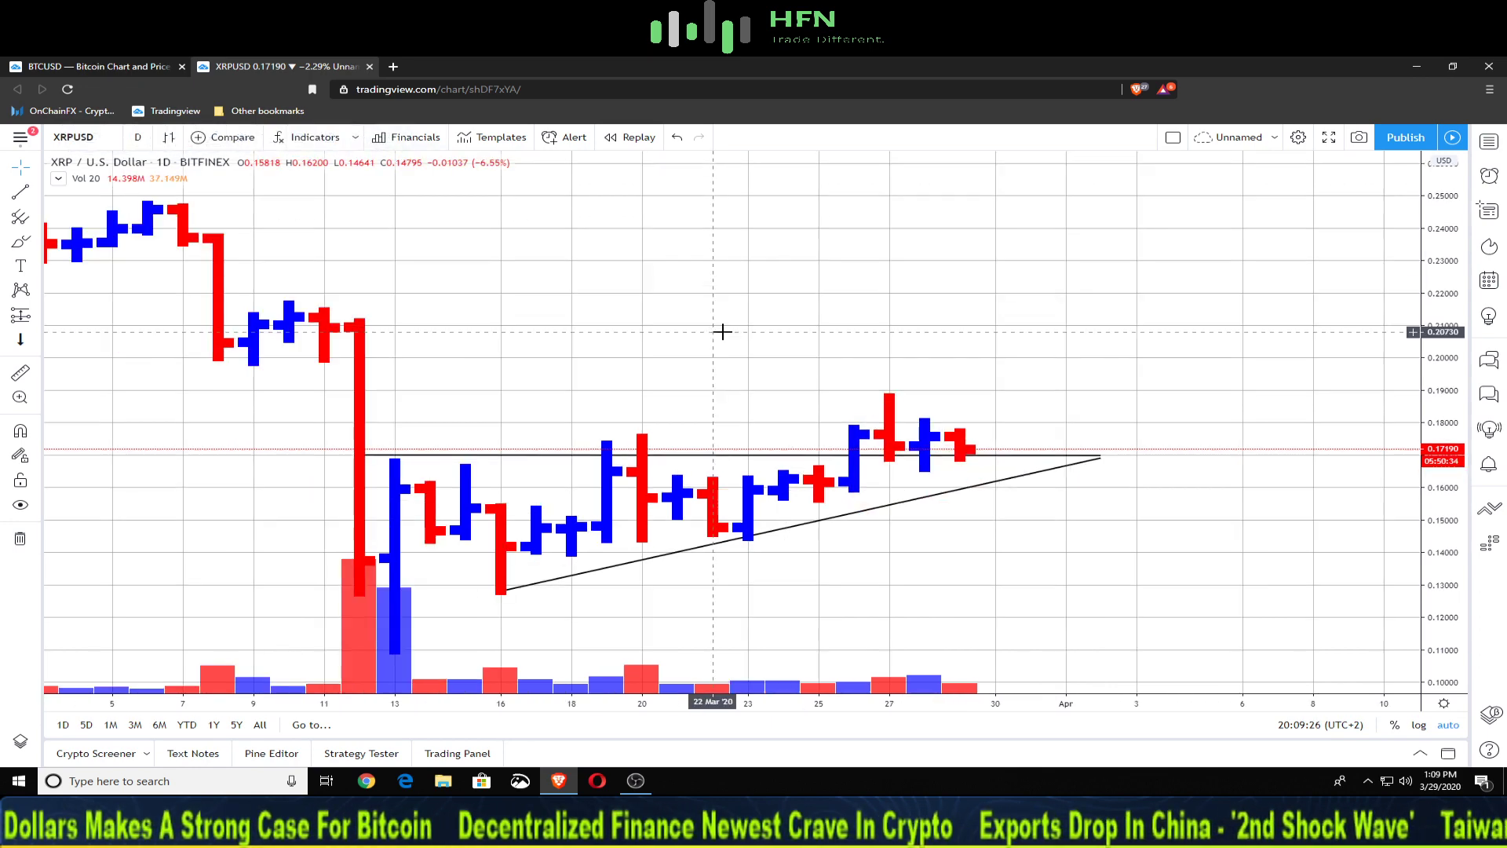
scroll(722, 332, down, 1)
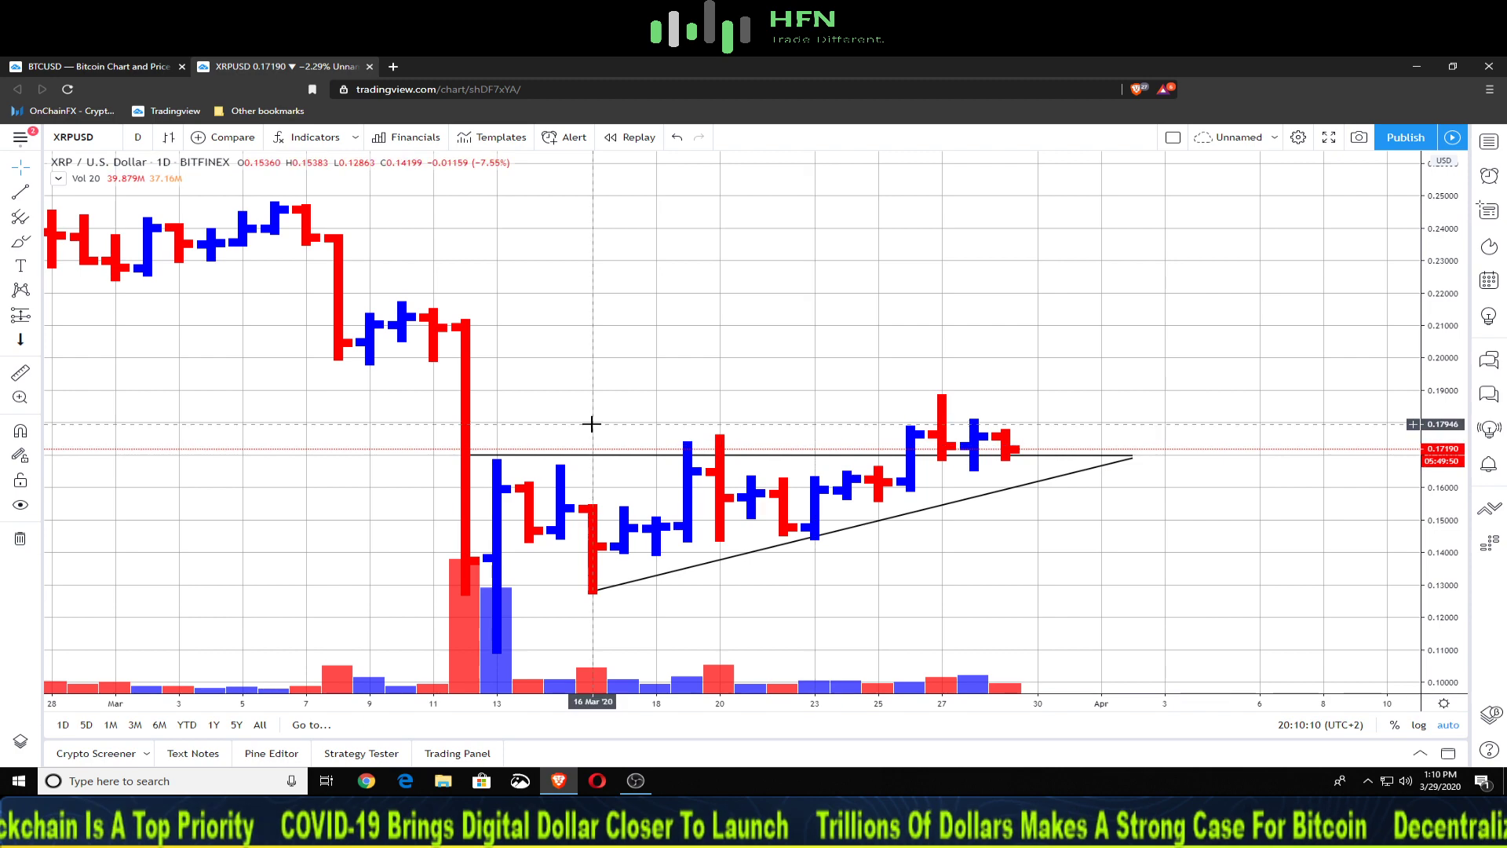
- Switch the XRP/USD chart to 1-week bars and leave room on the right
click(140, 139)
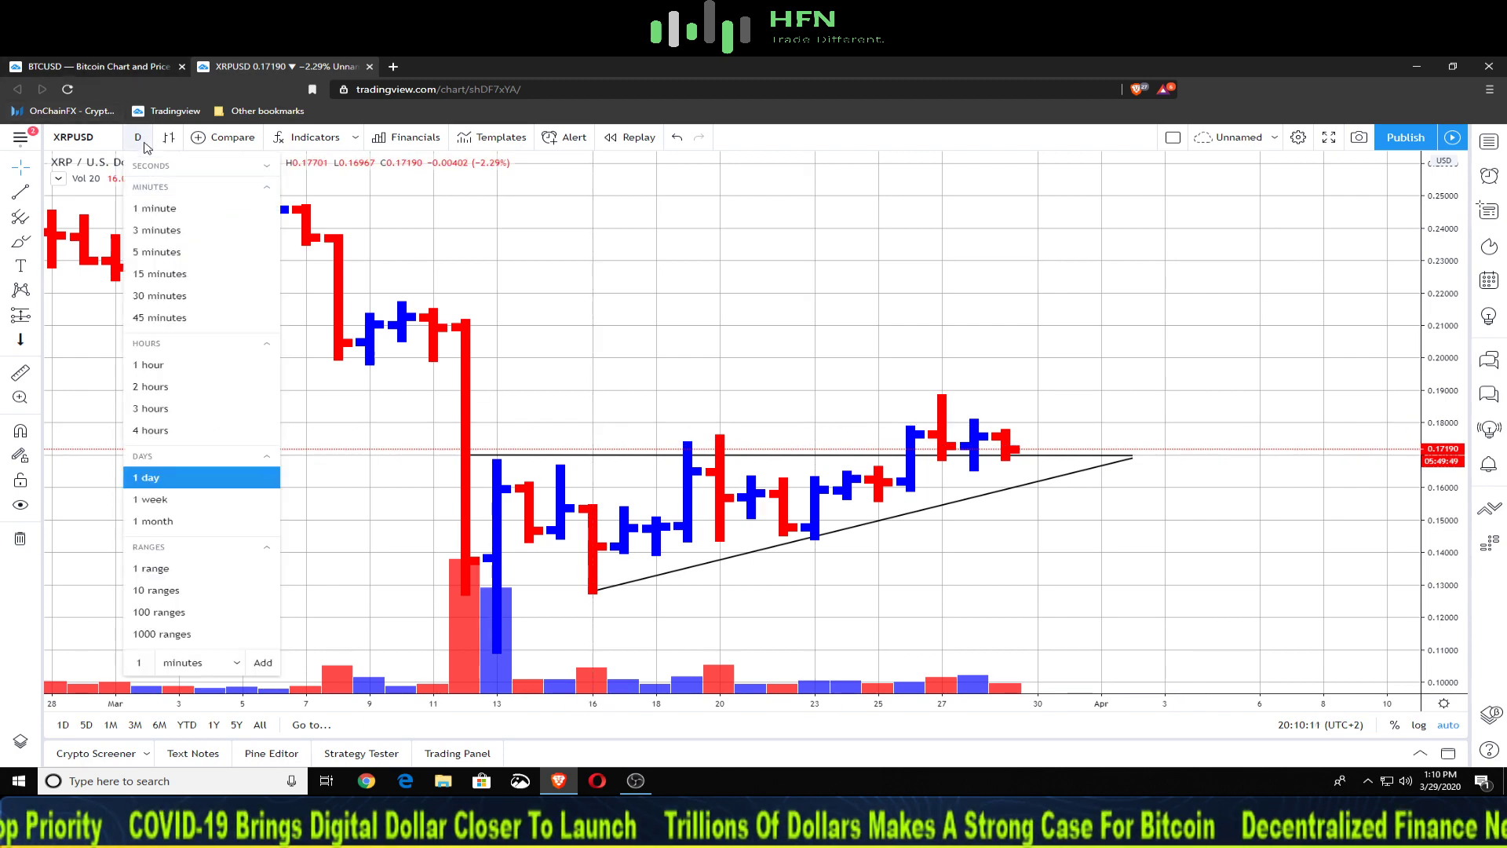
click(154, 499)
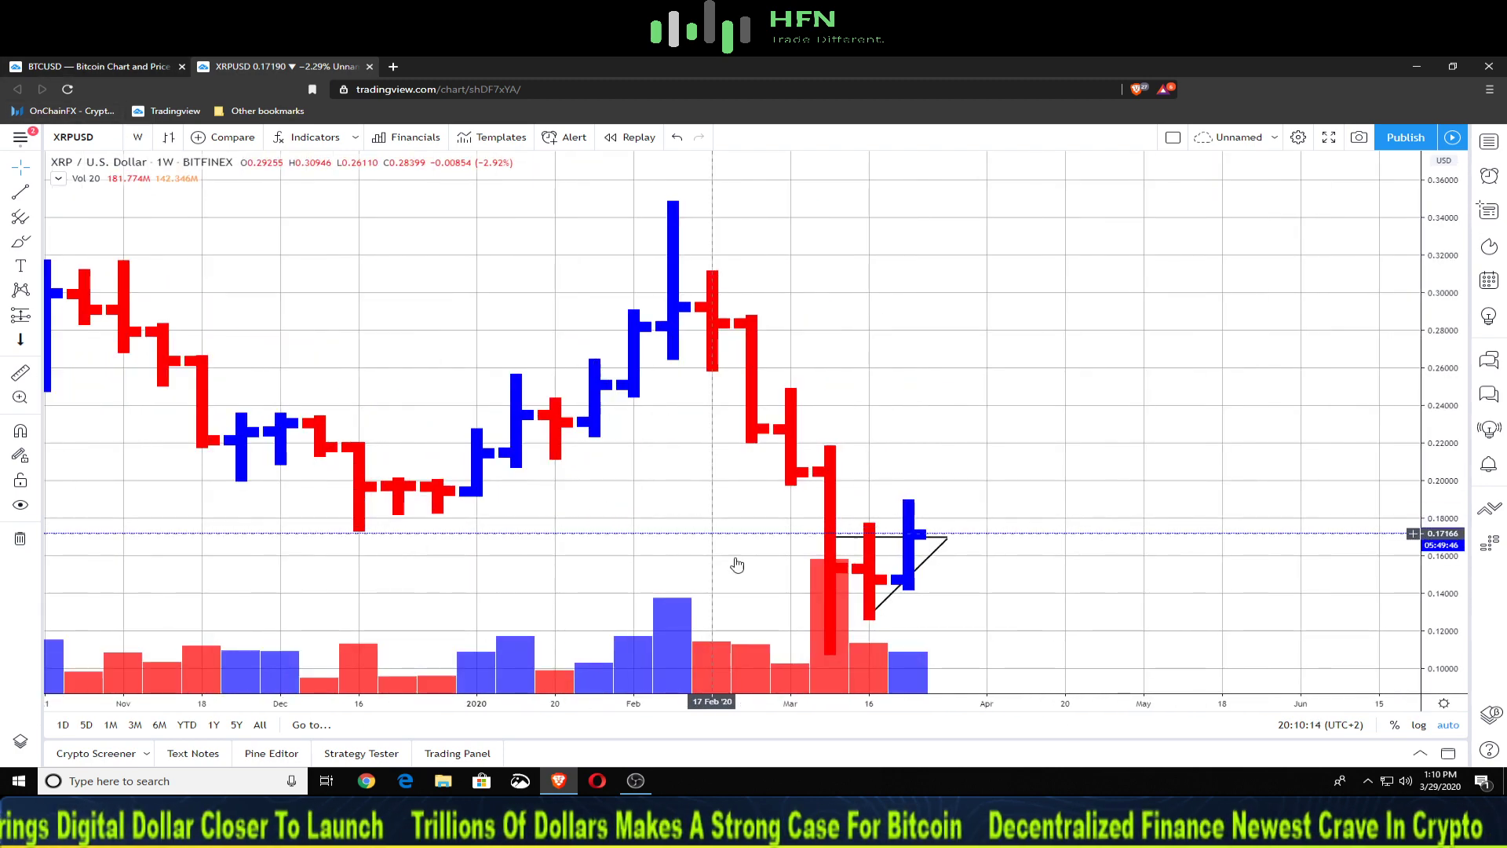
drag(1138, 589, 1036, 605)
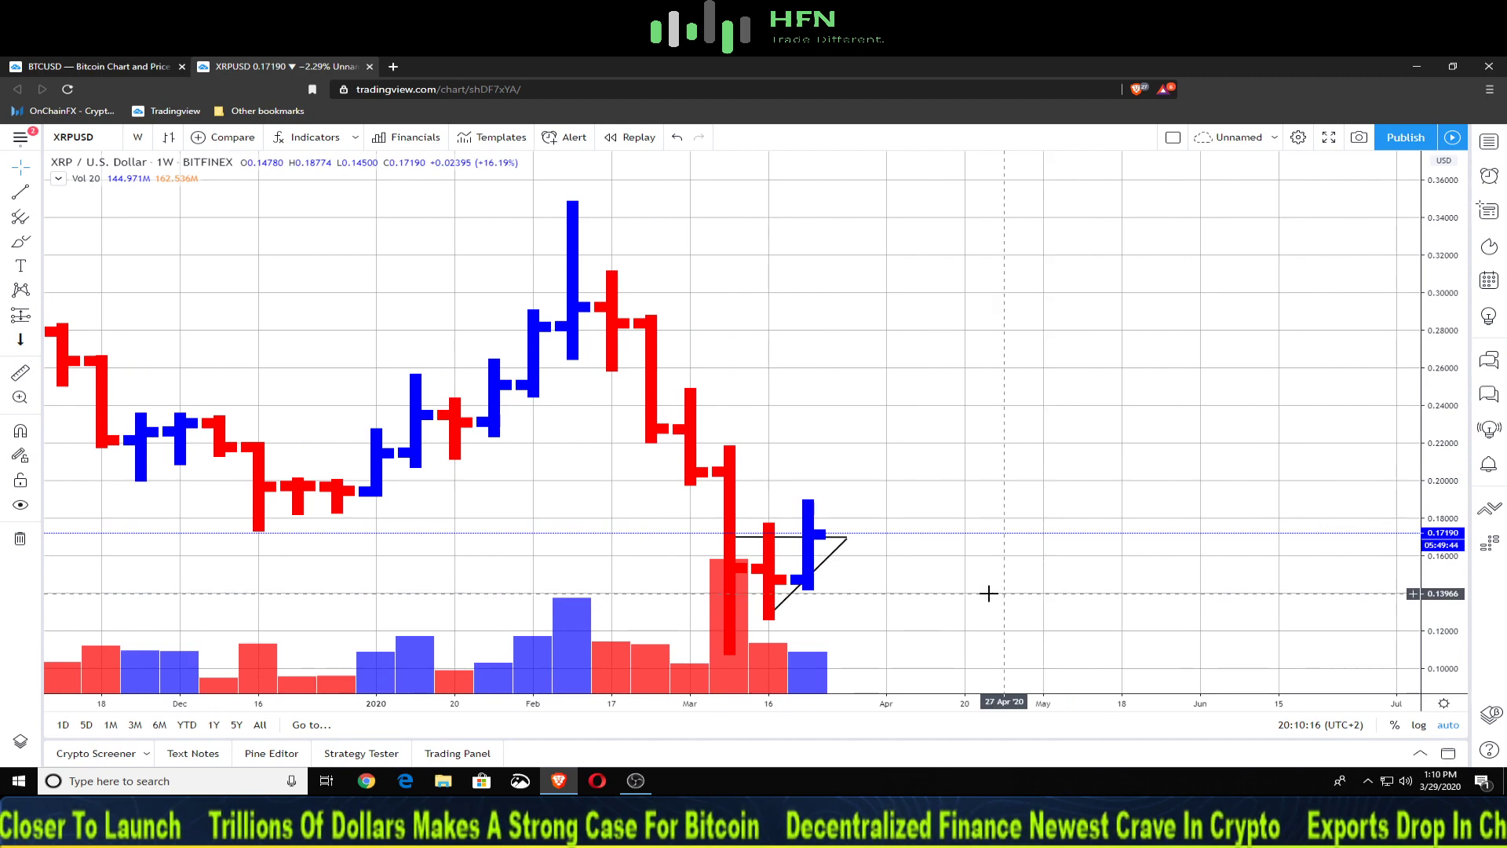
scroll(988, 593, down, 3)
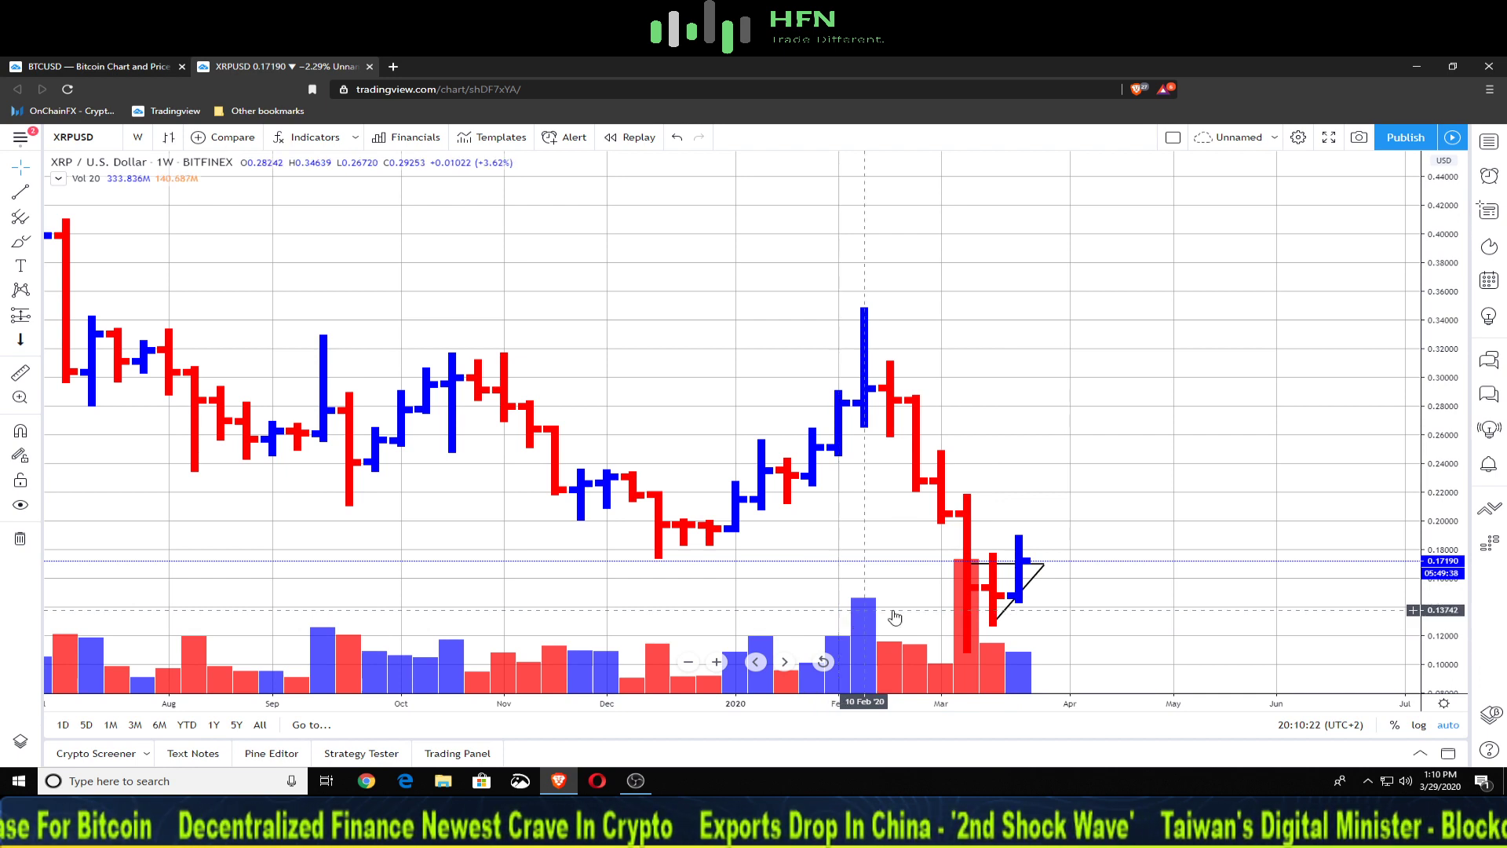
- Select the triangle drawing and zoom across the weekly history from 2019 to March 2020
click(1018, 591)
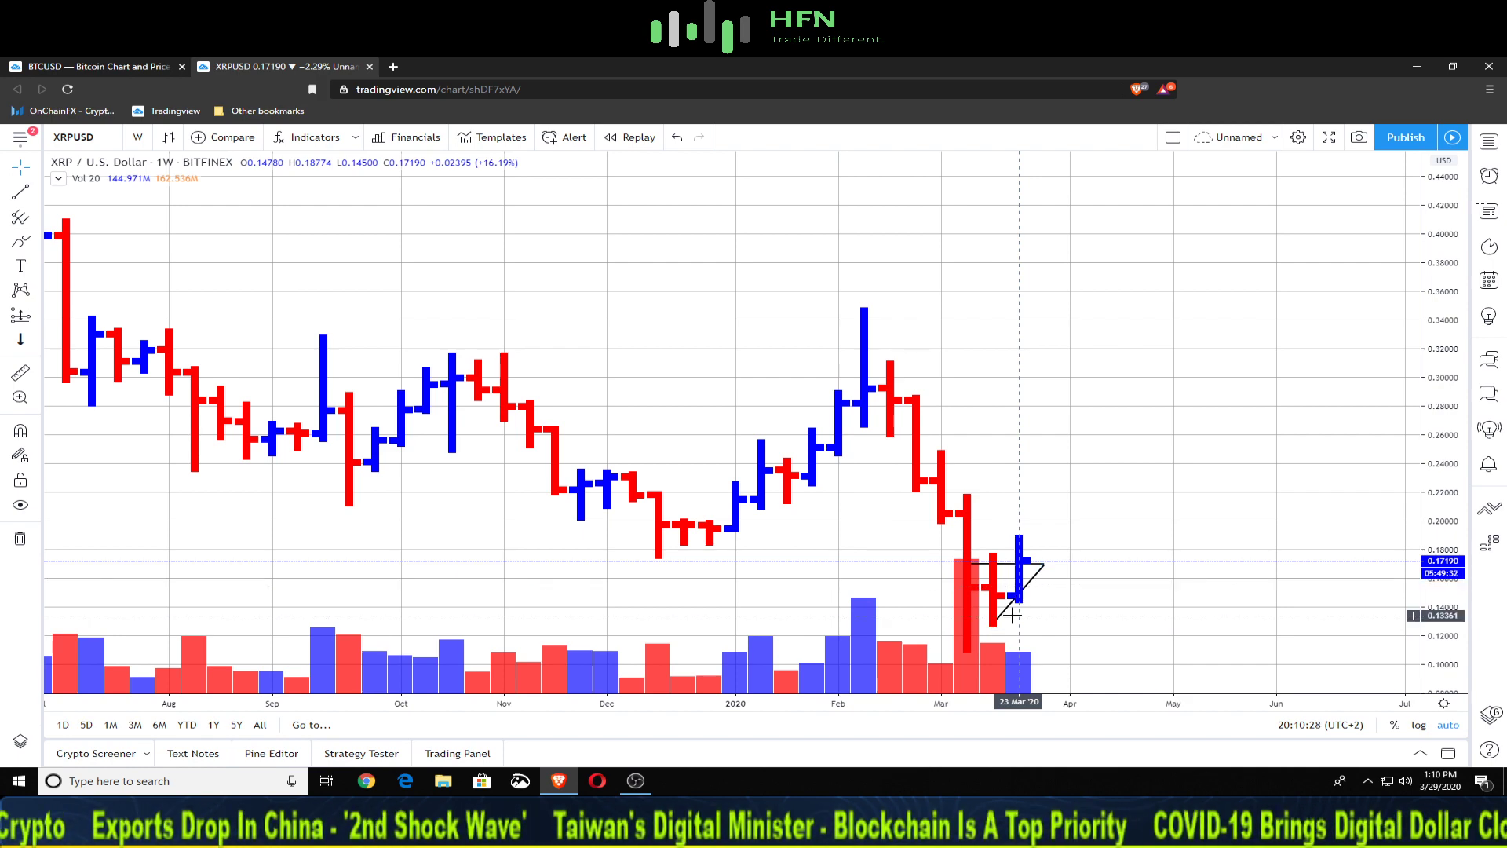
scroll(1012, 616, down, 4)
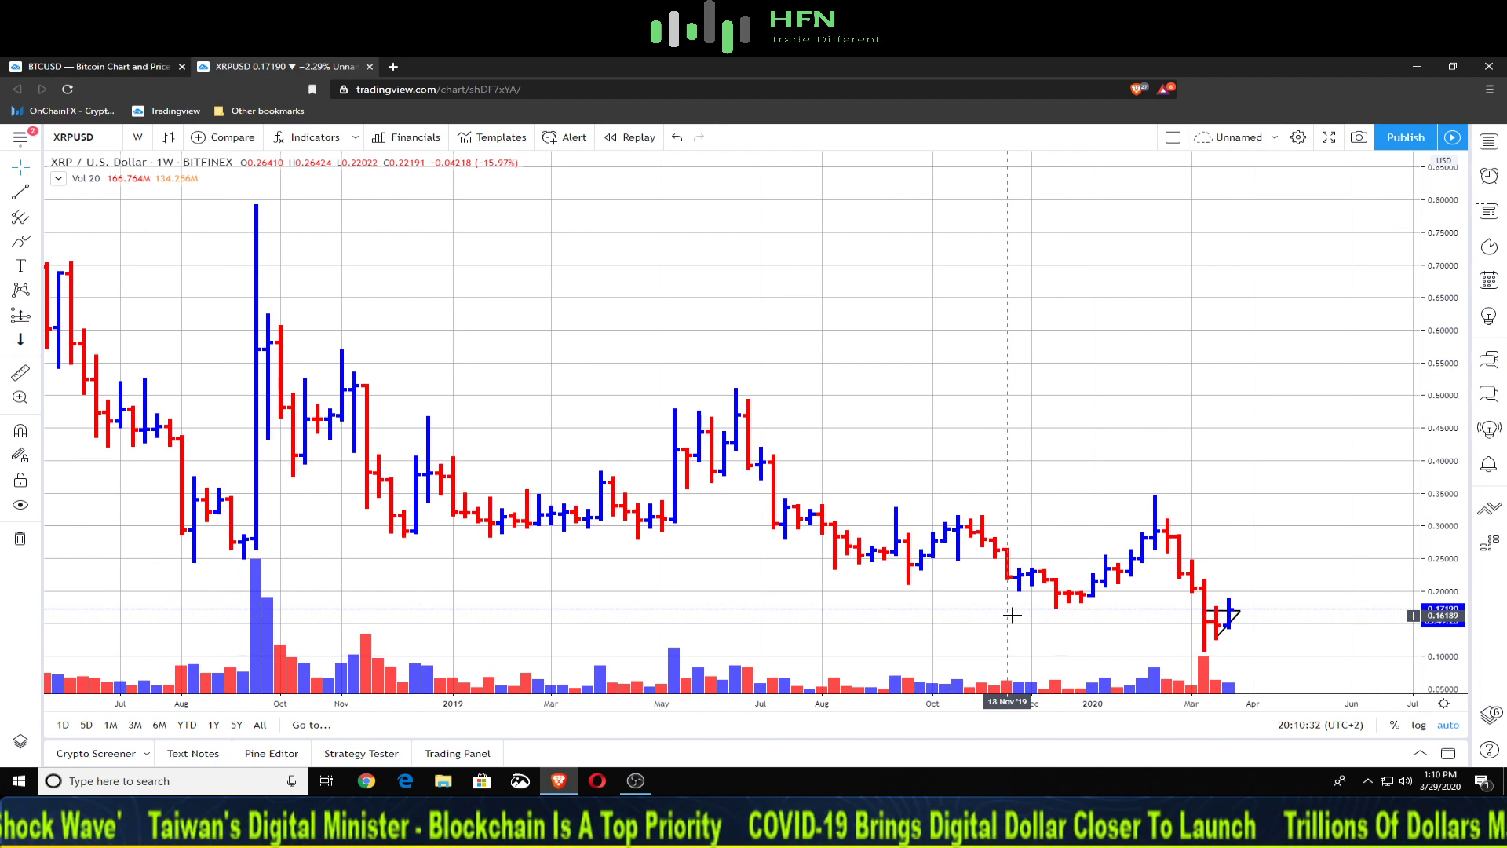
scroll(1012, 615, down, 3)
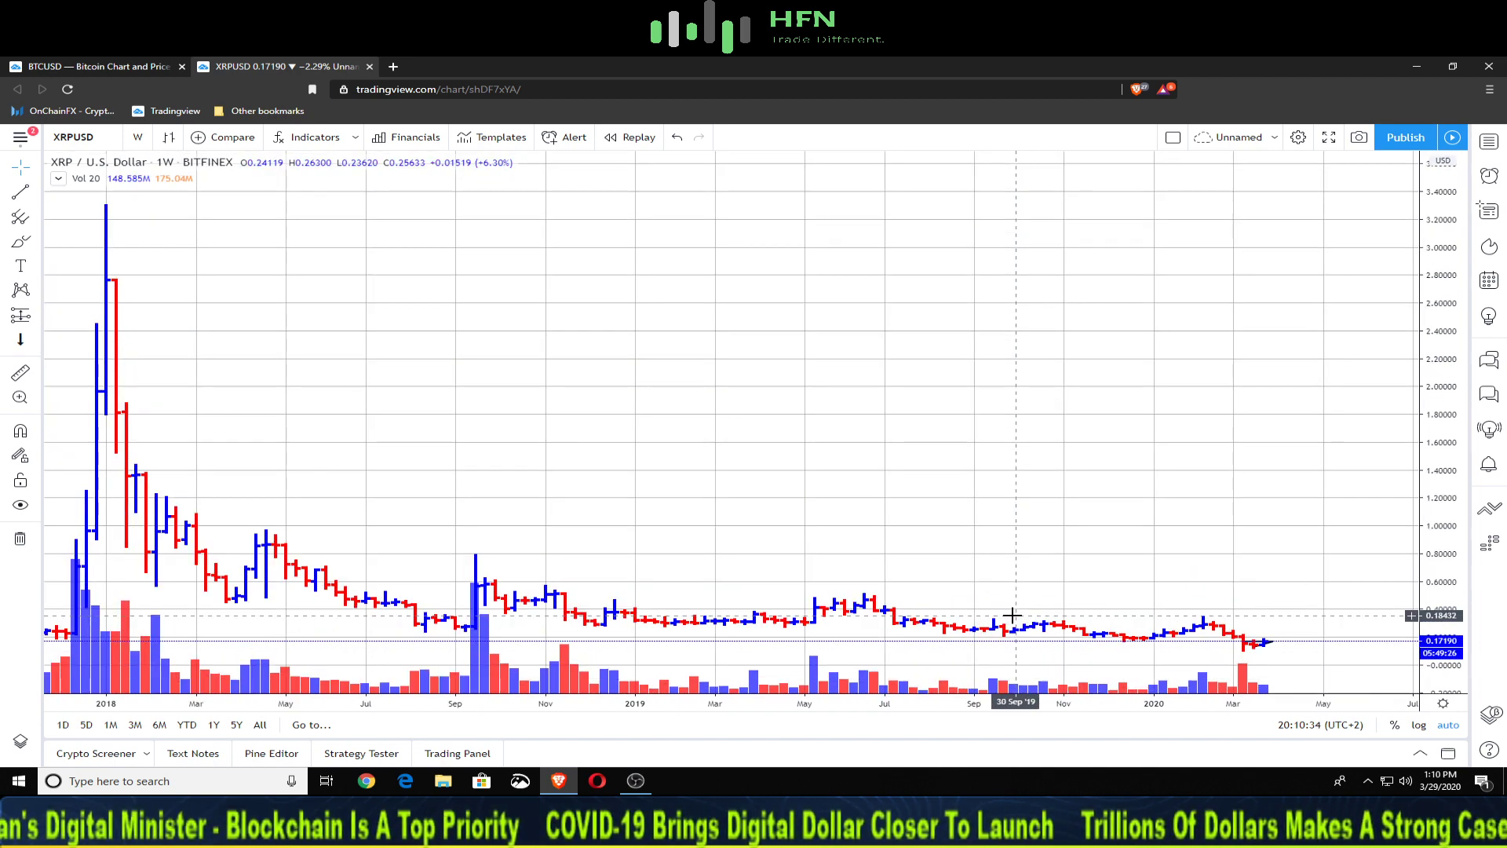
scroll(1013, 616, down, 3)
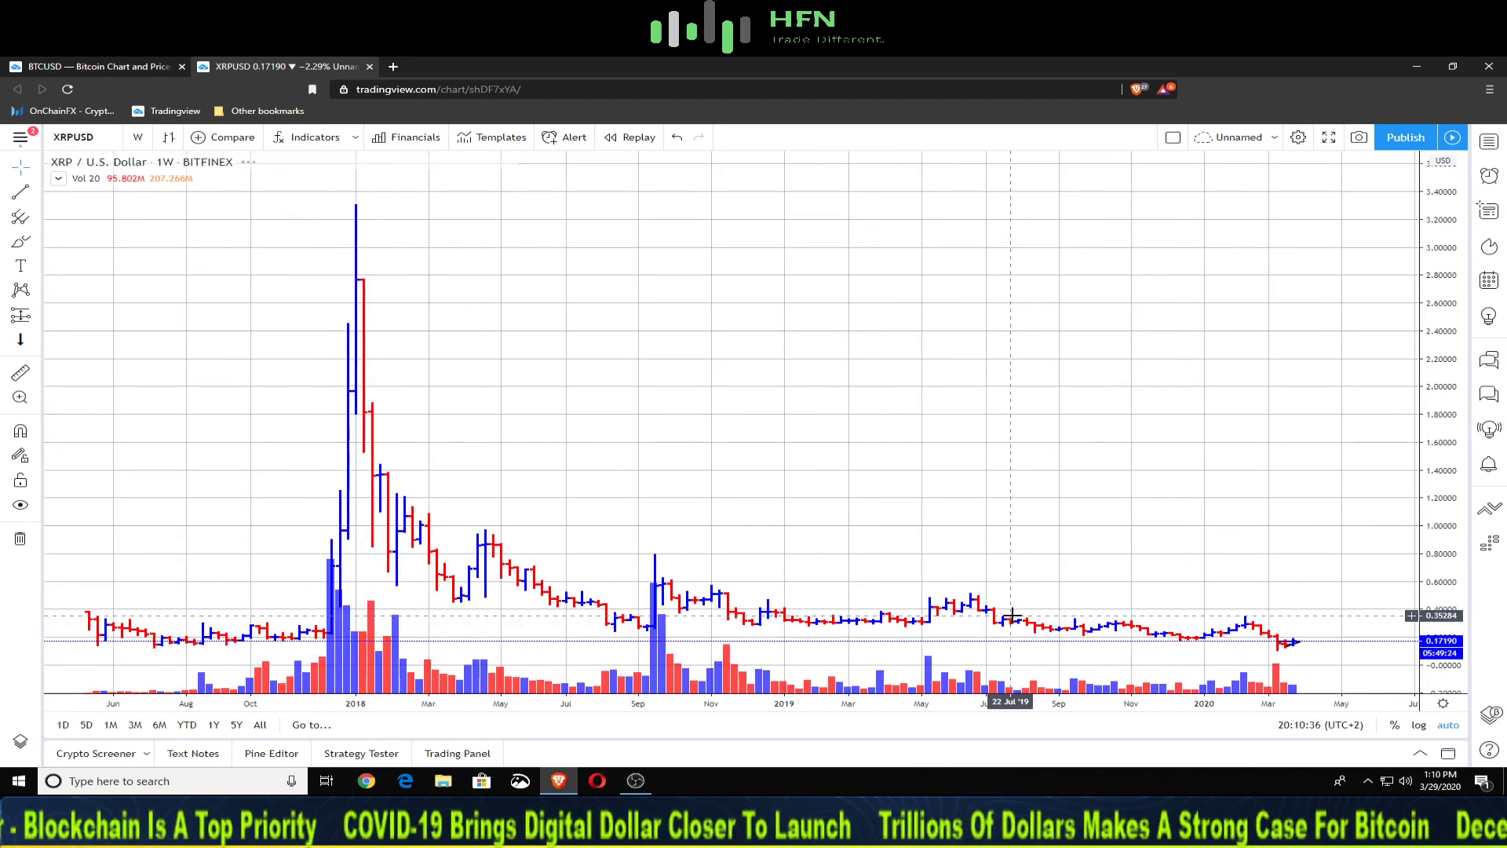
scroll(1013, 615, up, 6)
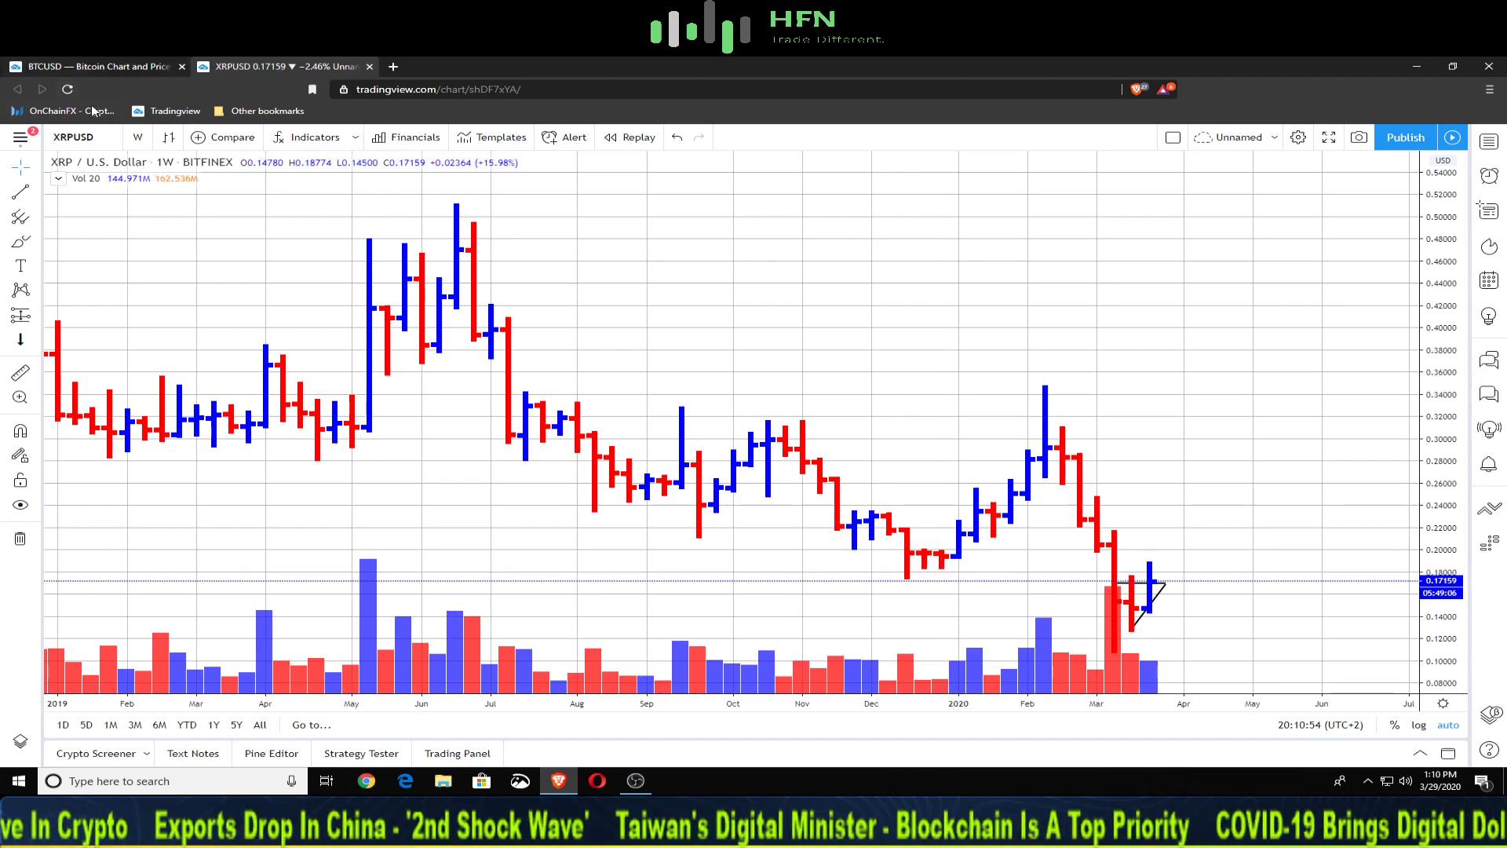
click(136, 139)
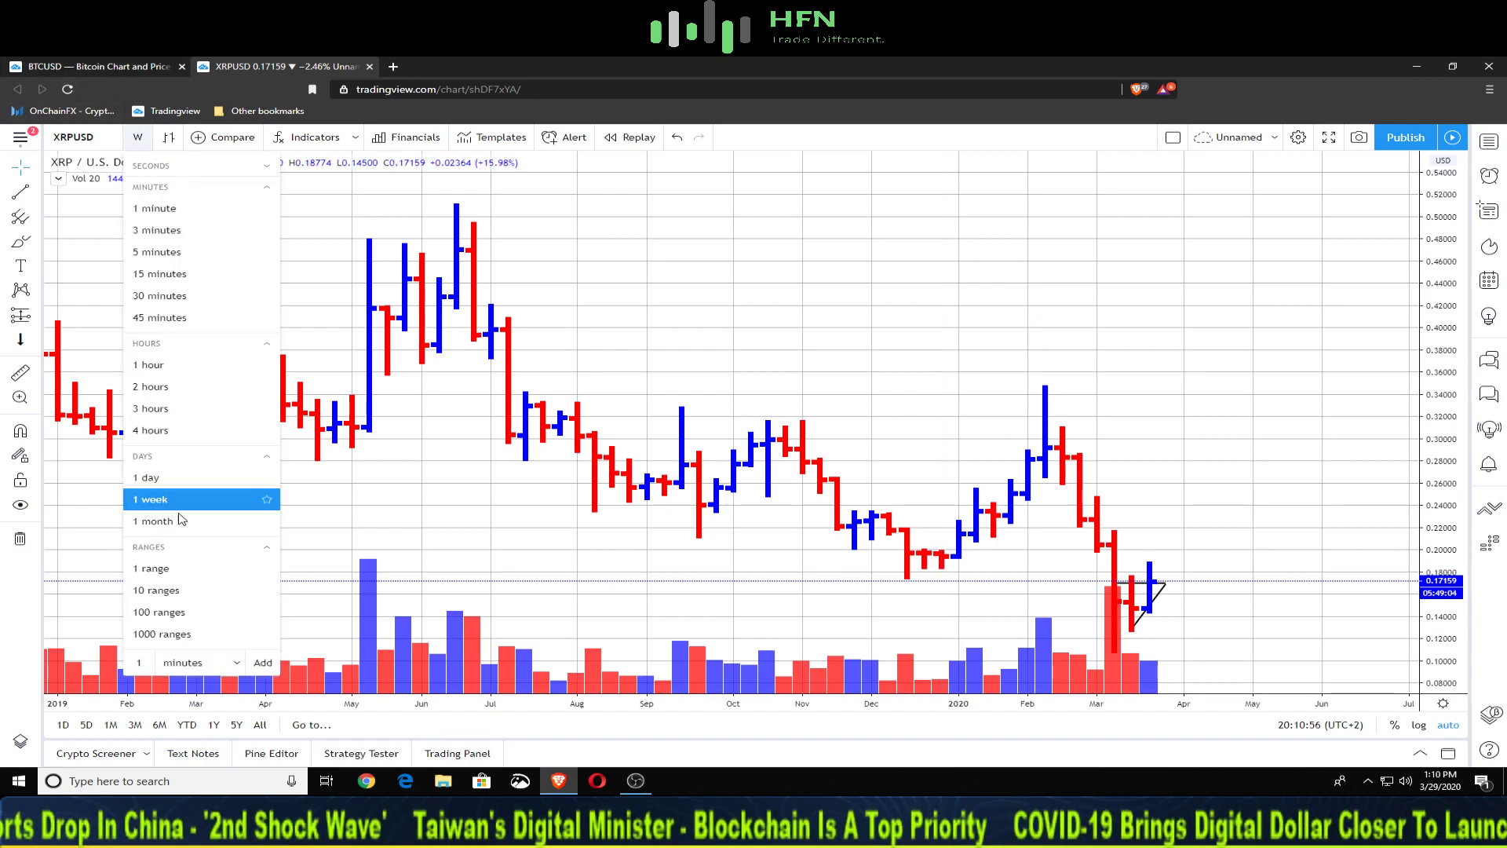
- Switch to 1-month bars and reset the view to show mid-2017 through March 2020
click(176, 522)
scroll(128, 489, up, 6)
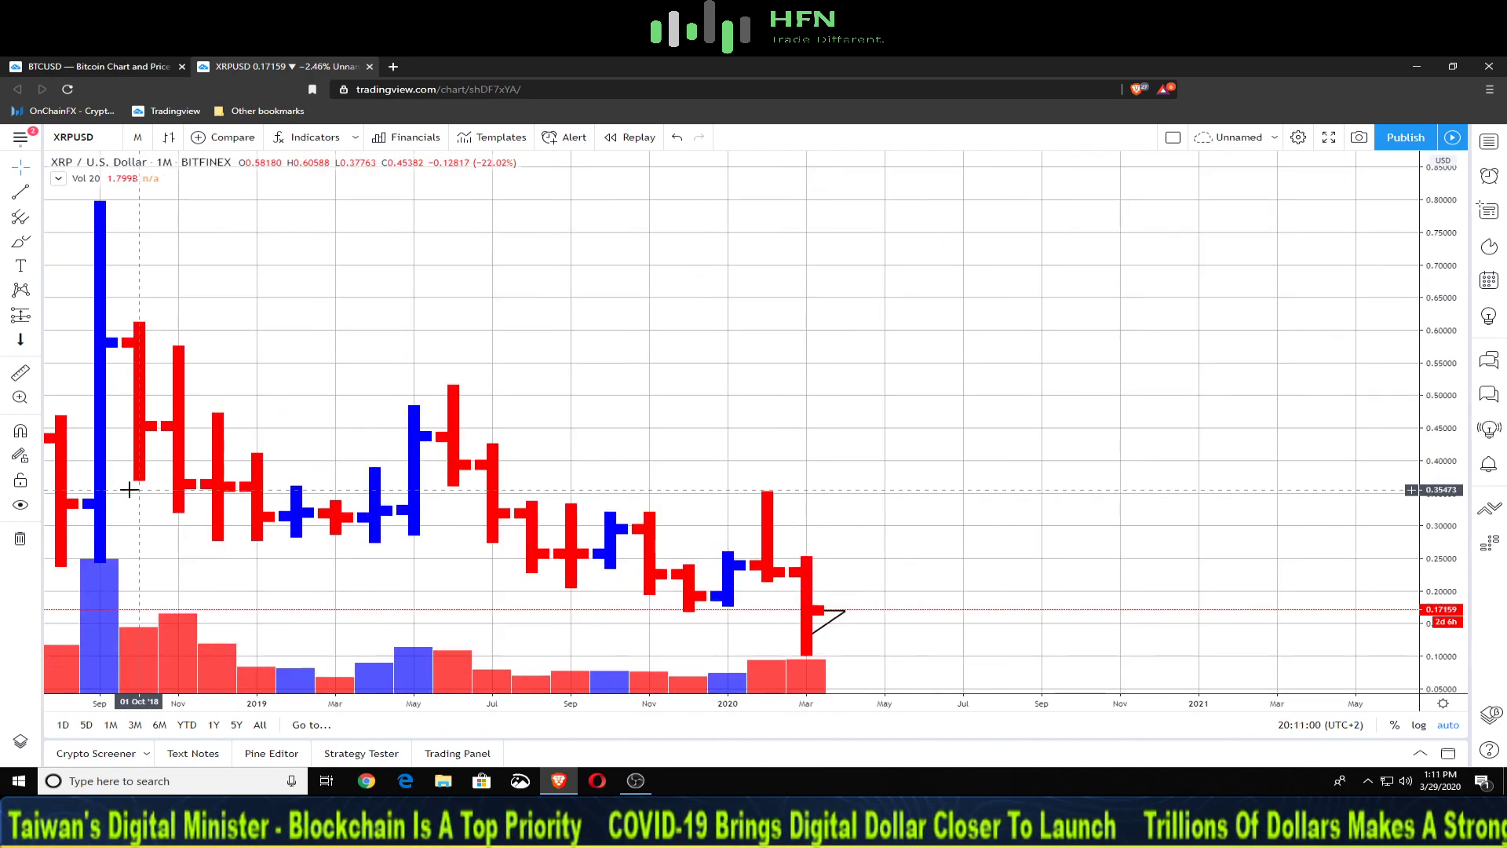
scroll(128, 489, down, 1)
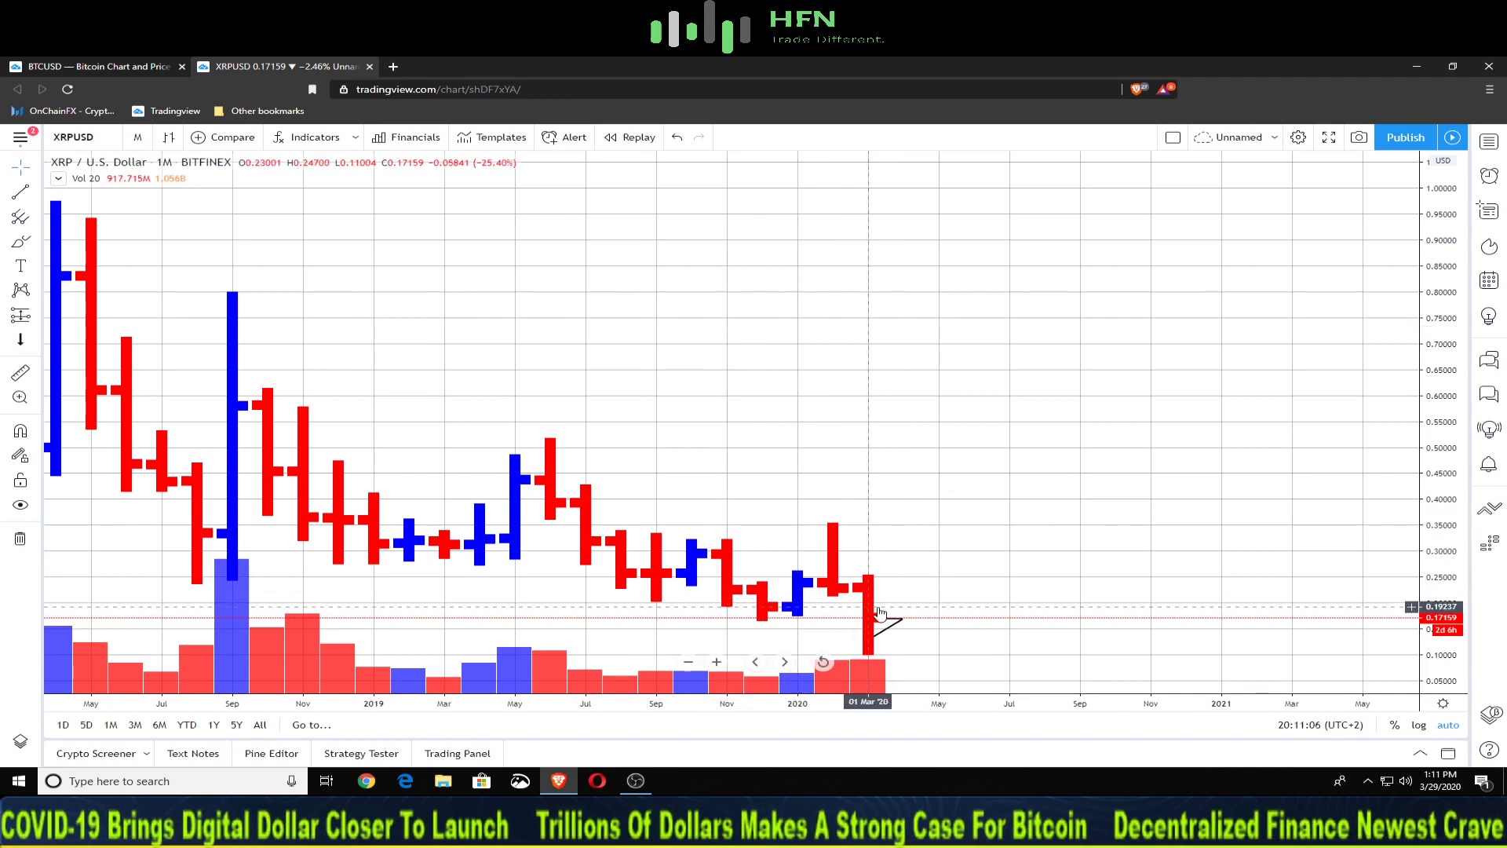
click(824, 667)
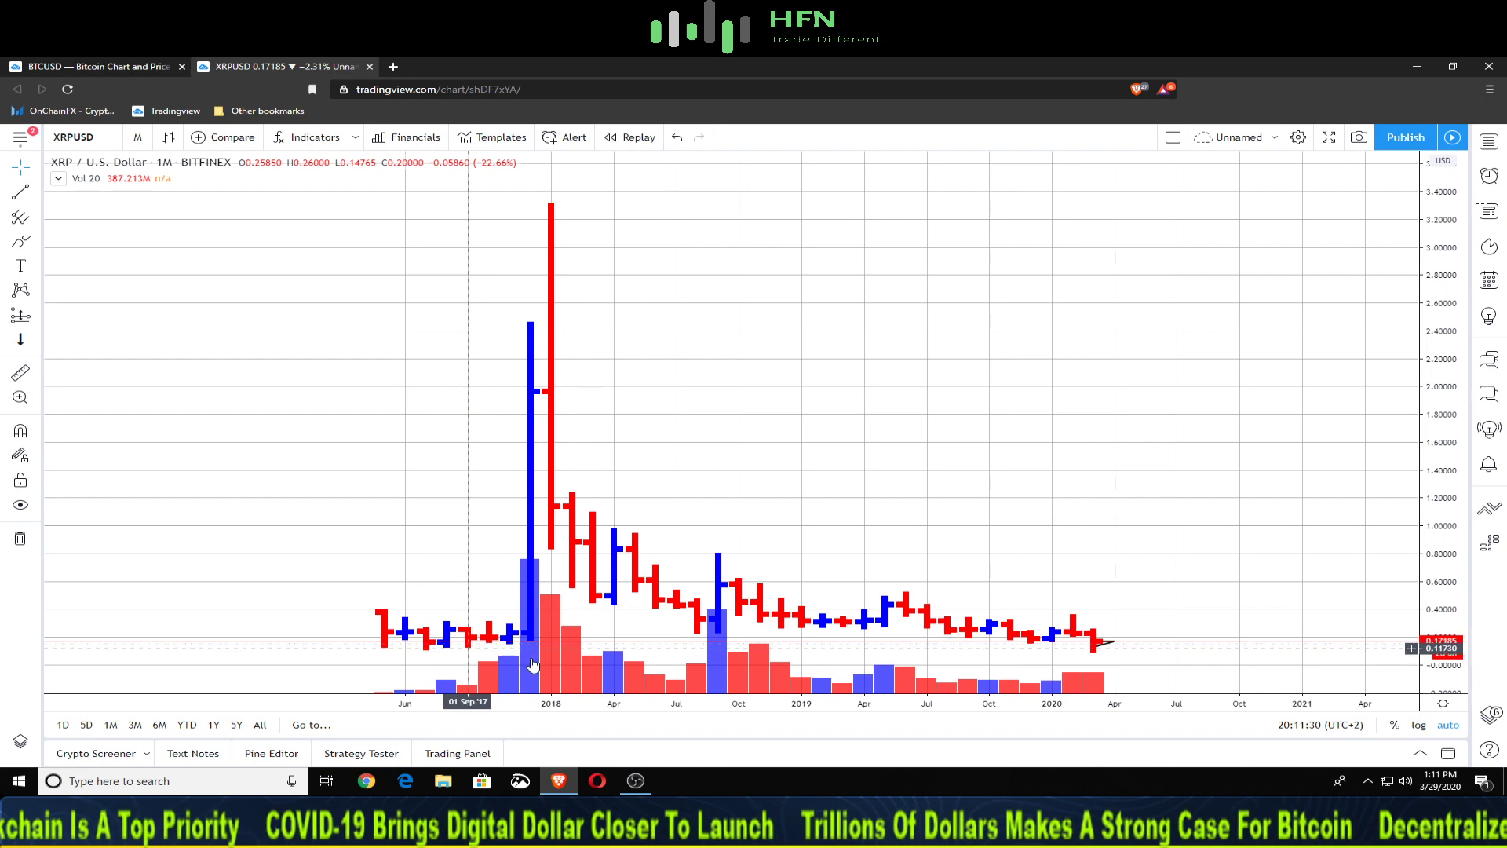
scroll(680, 668, up, 2)
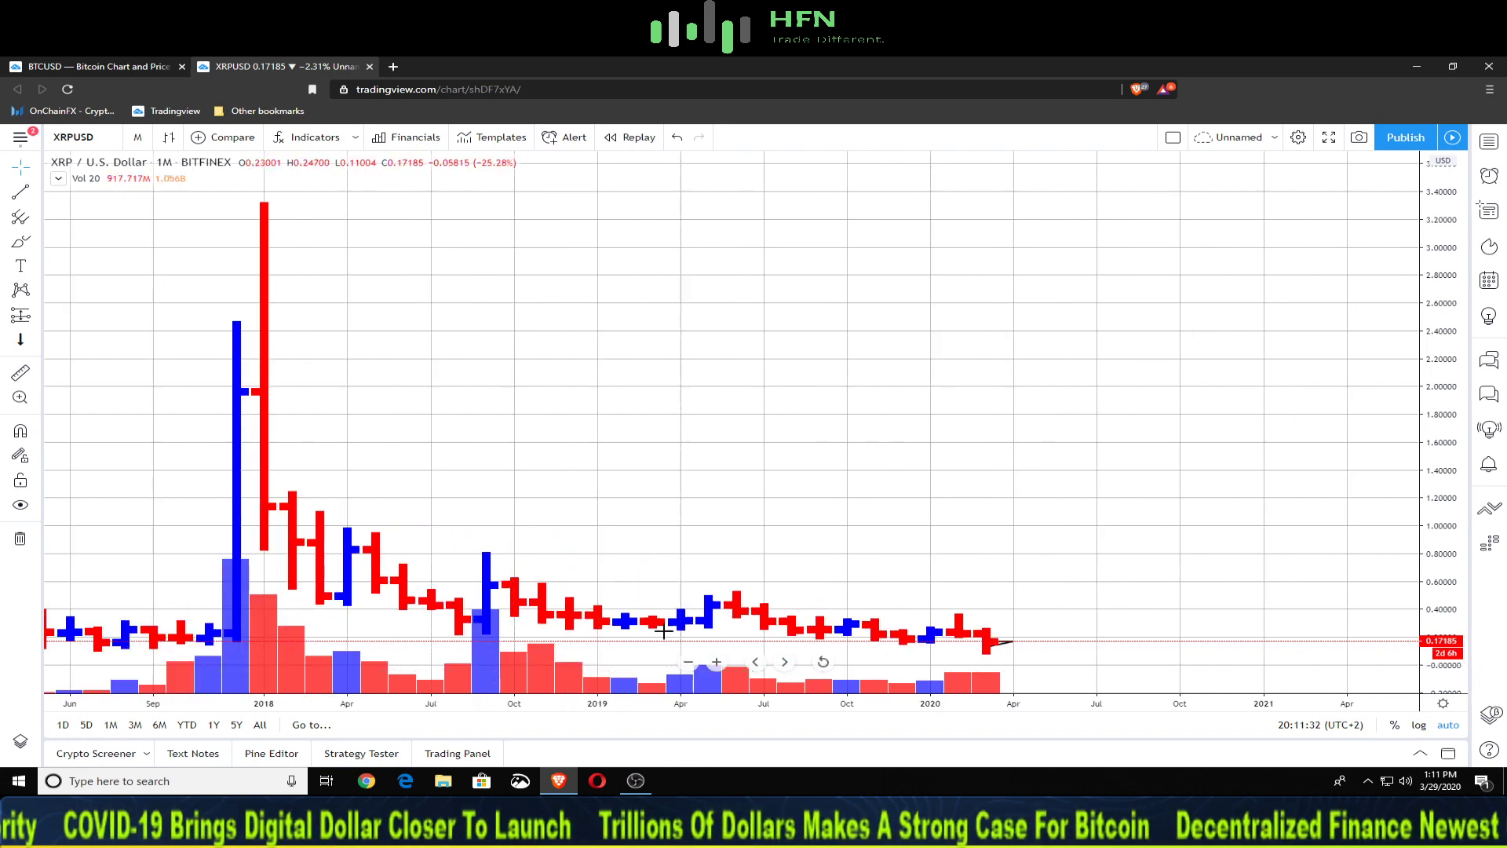
click(137, 137)
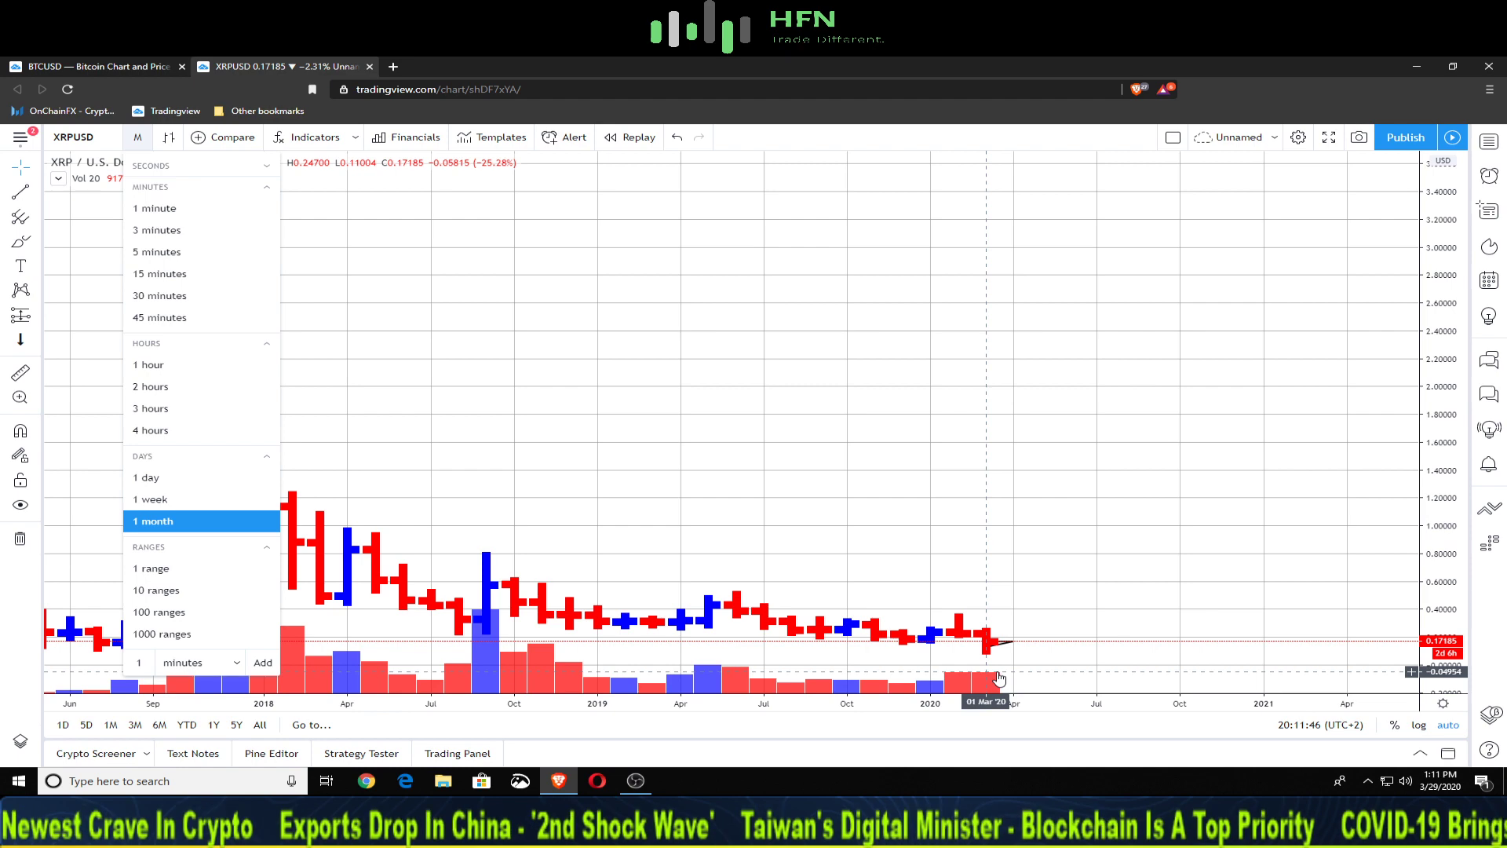
click(1122, 506)
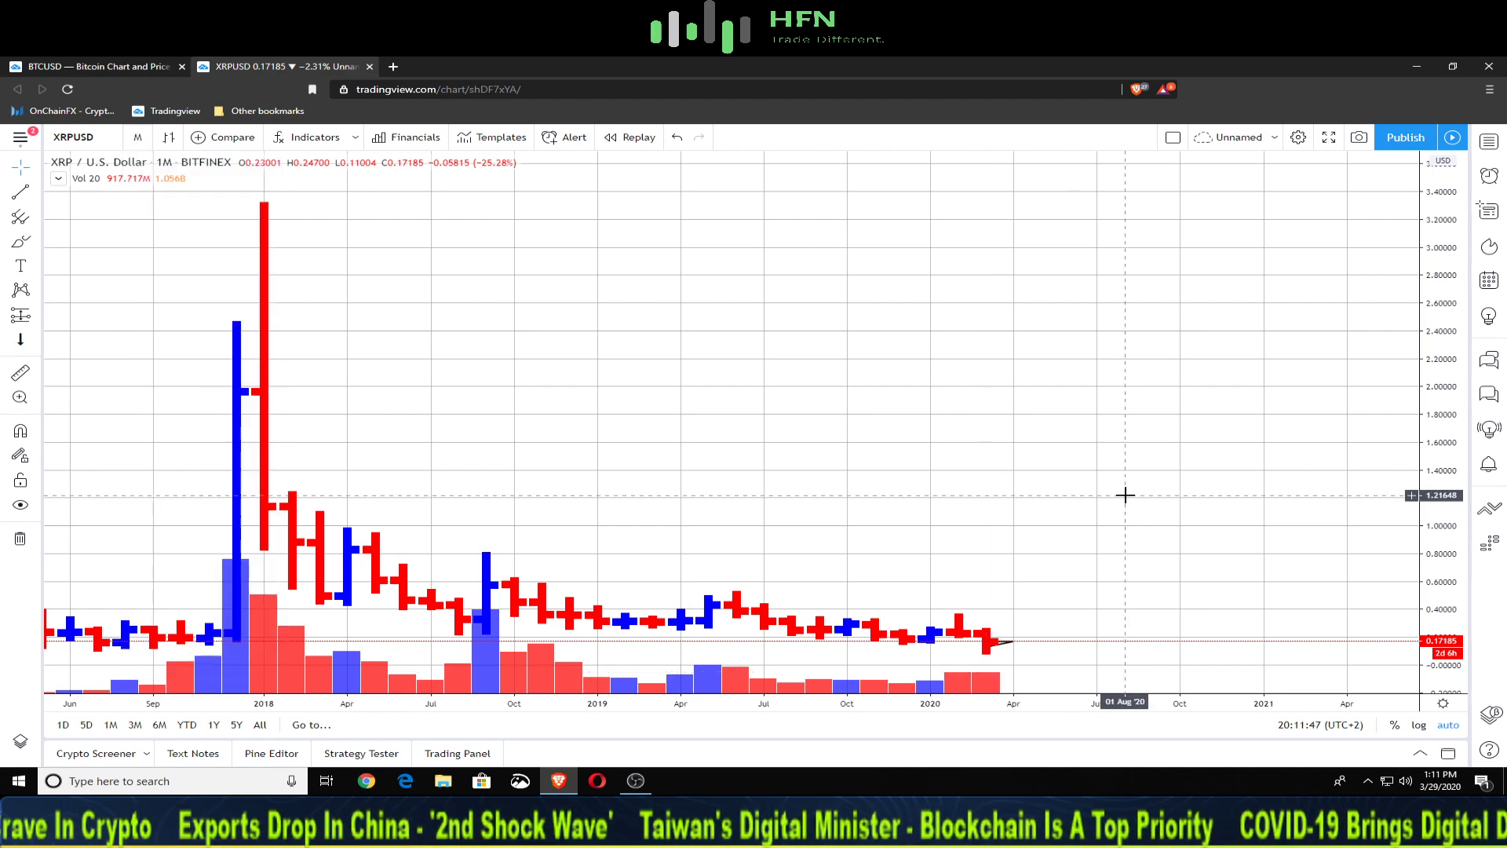
- Switch to 4-hour bars and zoom out to show 14–29 March 2020
click(130, 139)
click(161, 423)
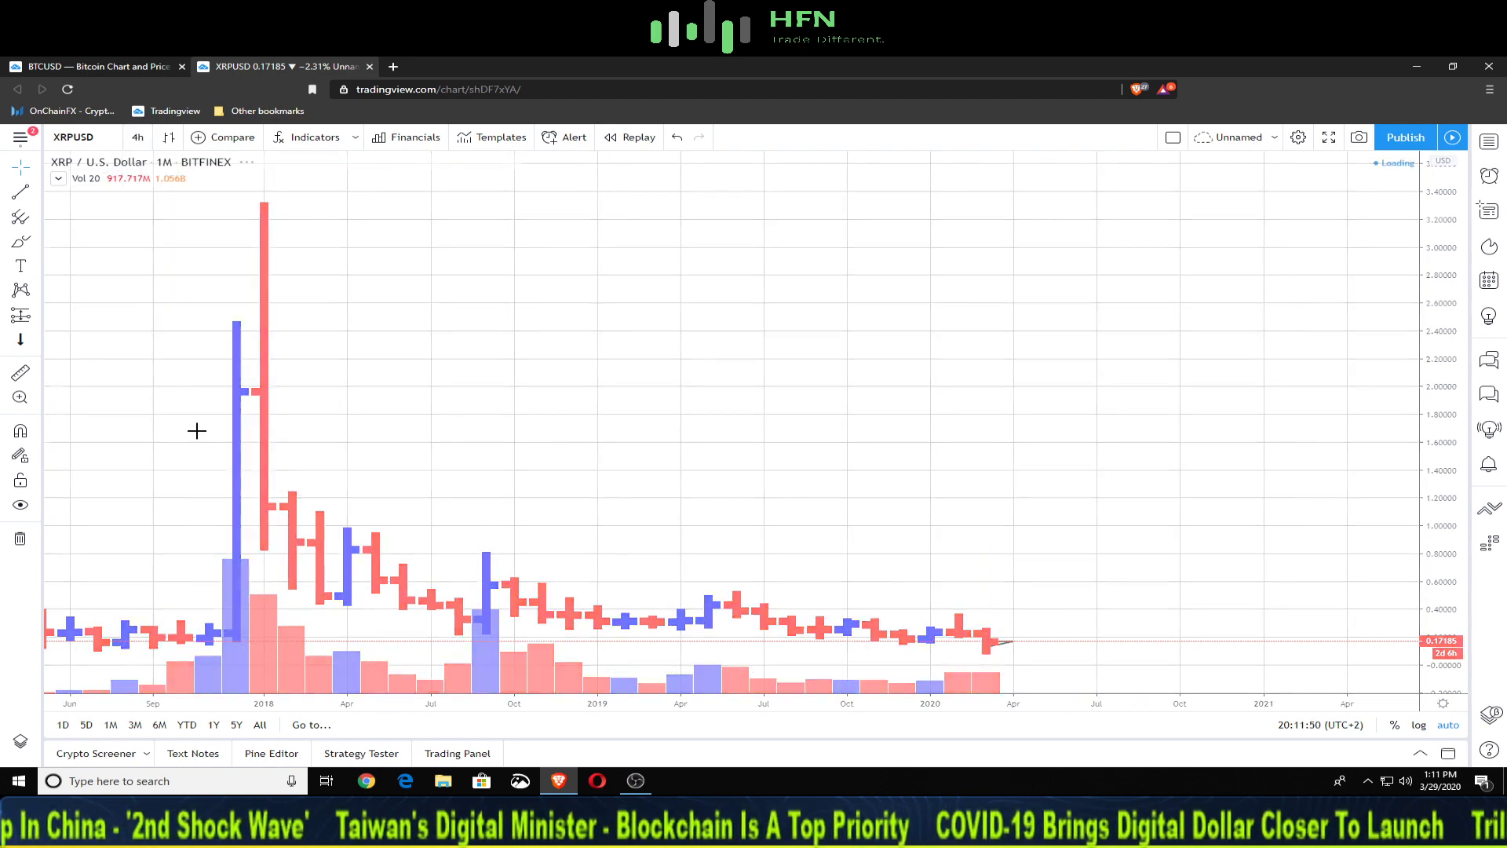
scroll(656, 532, down, 1)
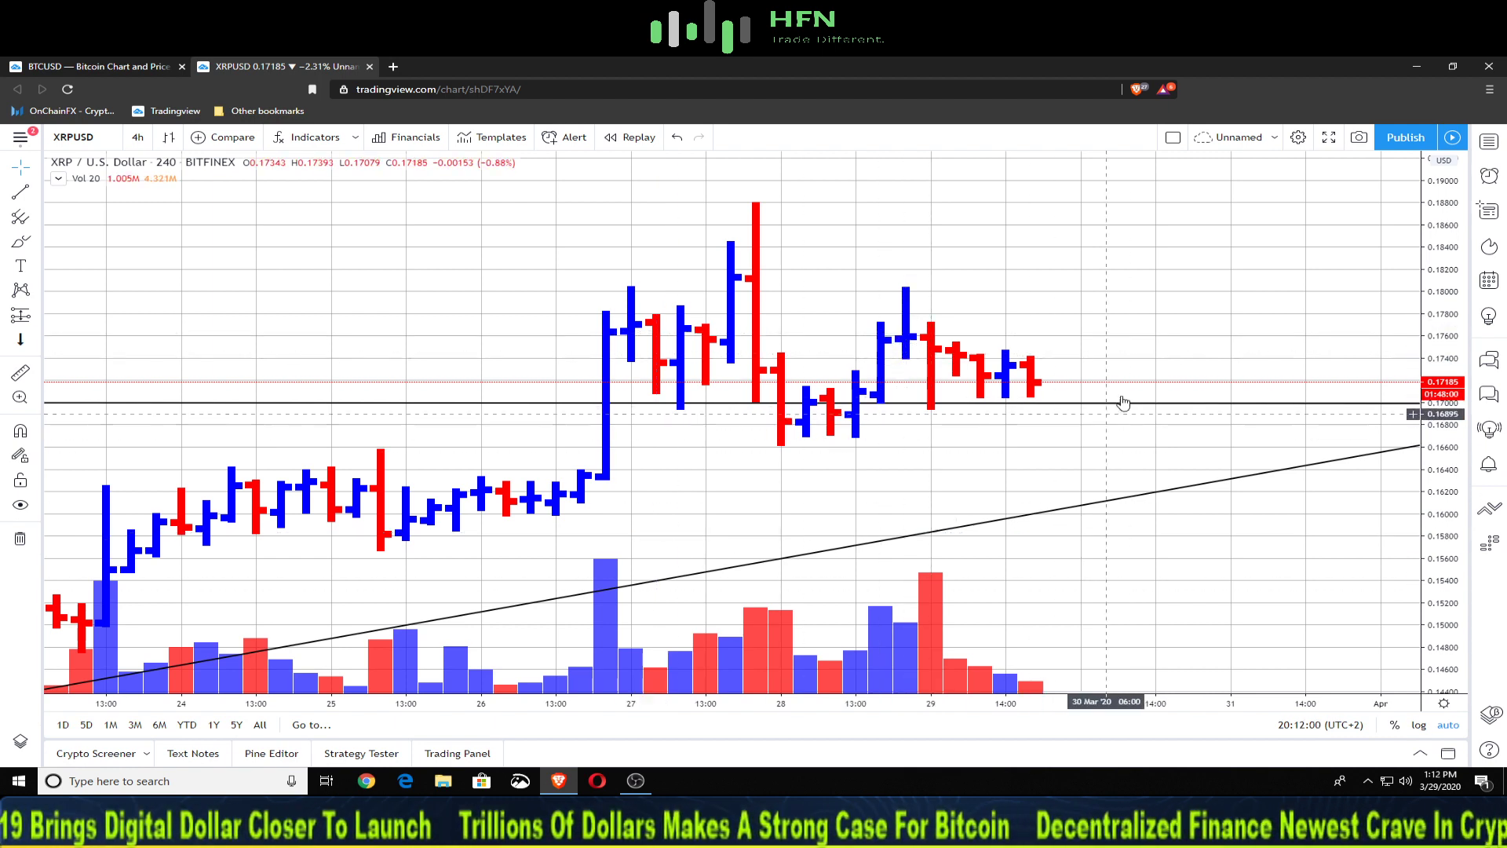
scroll(773, 477, down, 1)
scroll(773, 476, down, 2)
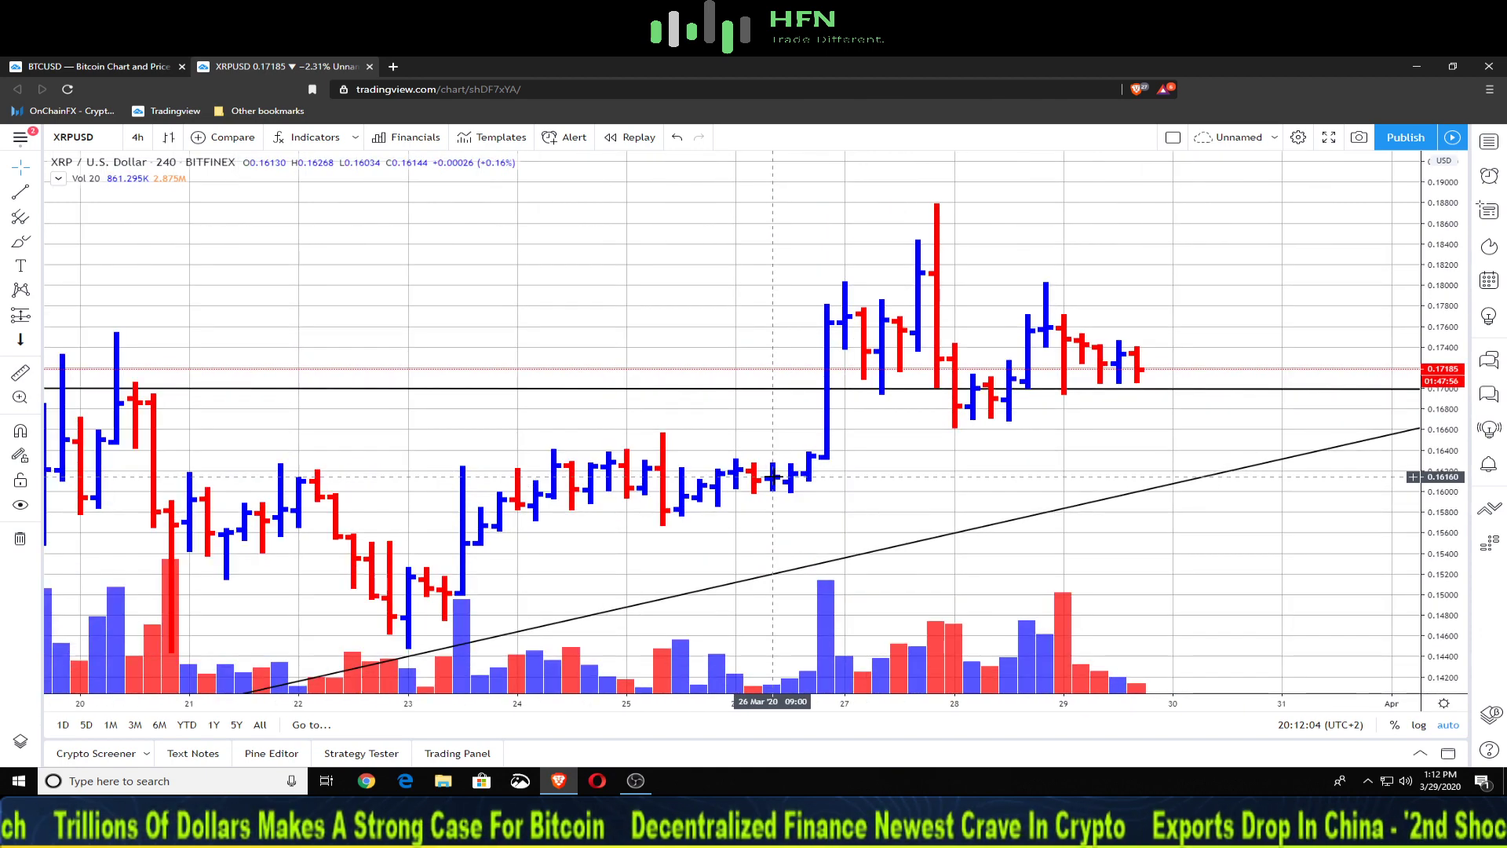
scroll(773, 476, down, 3)
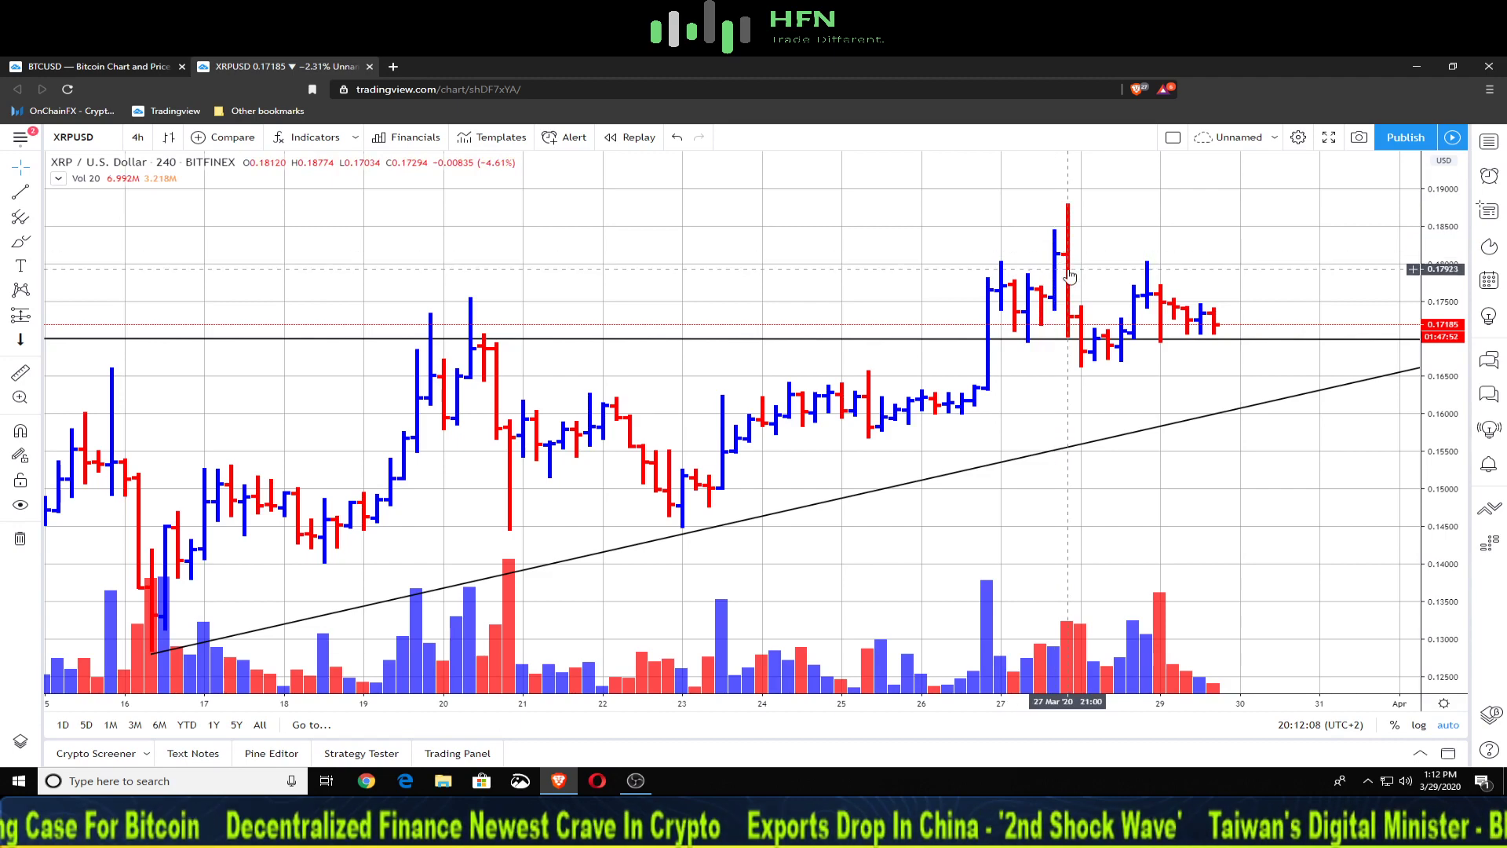
scroll(998, 421, down, 1)
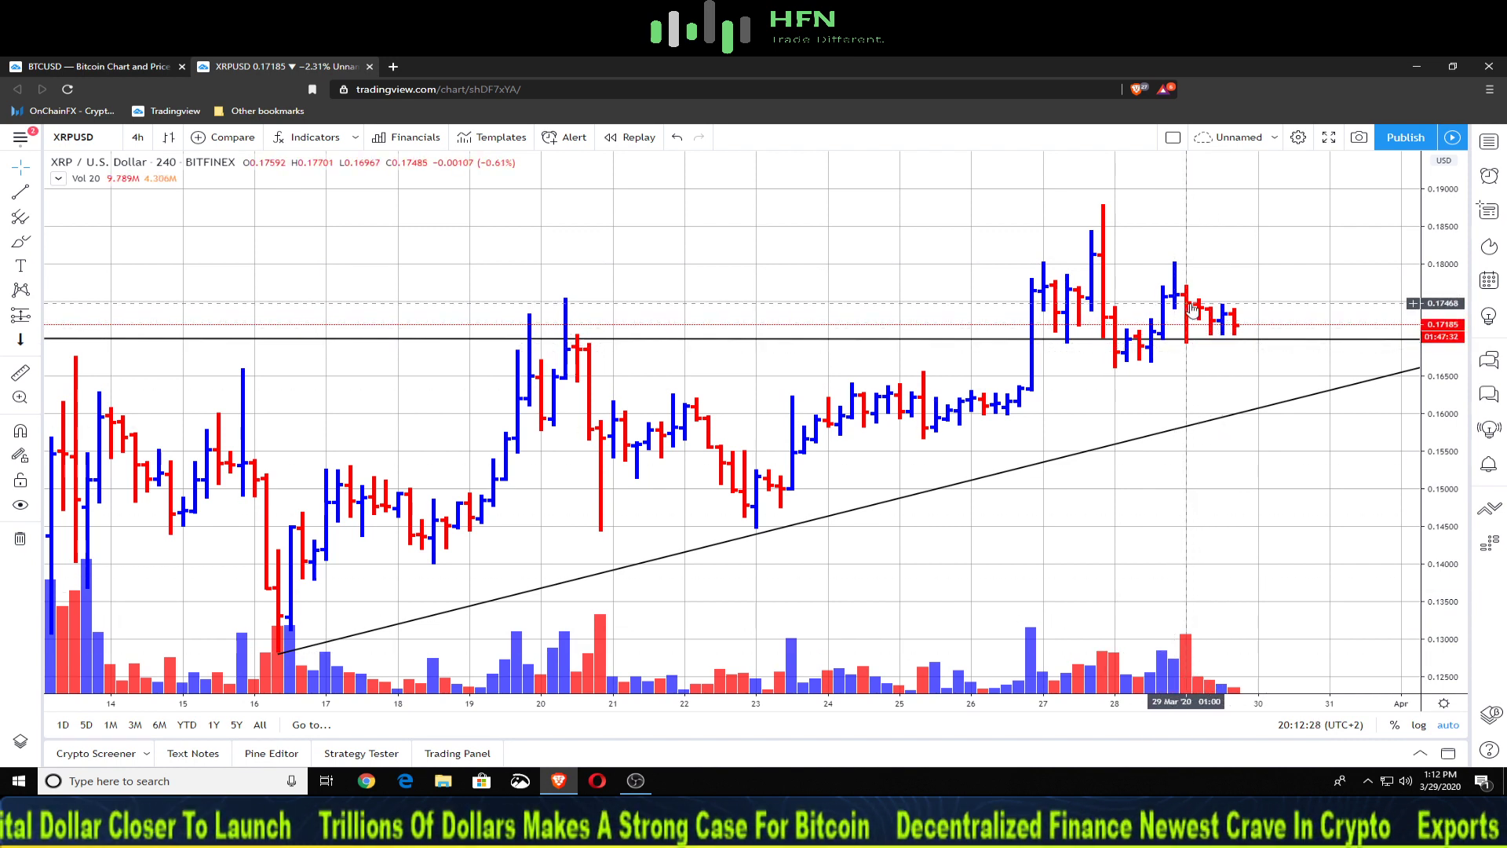
- Change the chart interval to 2 hours, correcting an initial 3-hour pick
click(137, 139)
click(145, 404)
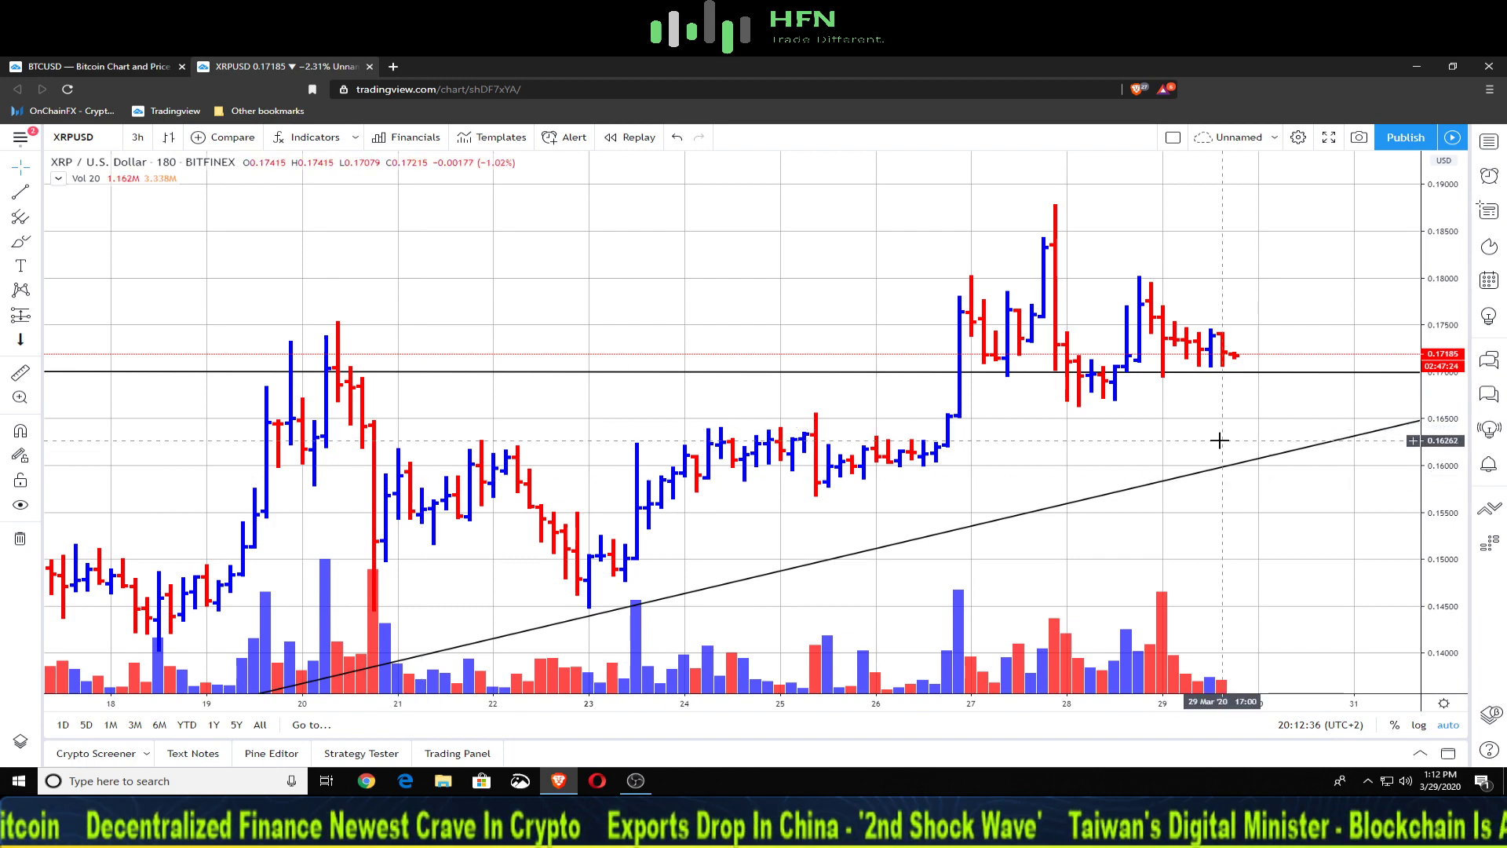
click(138, 138)
click(138, 389)
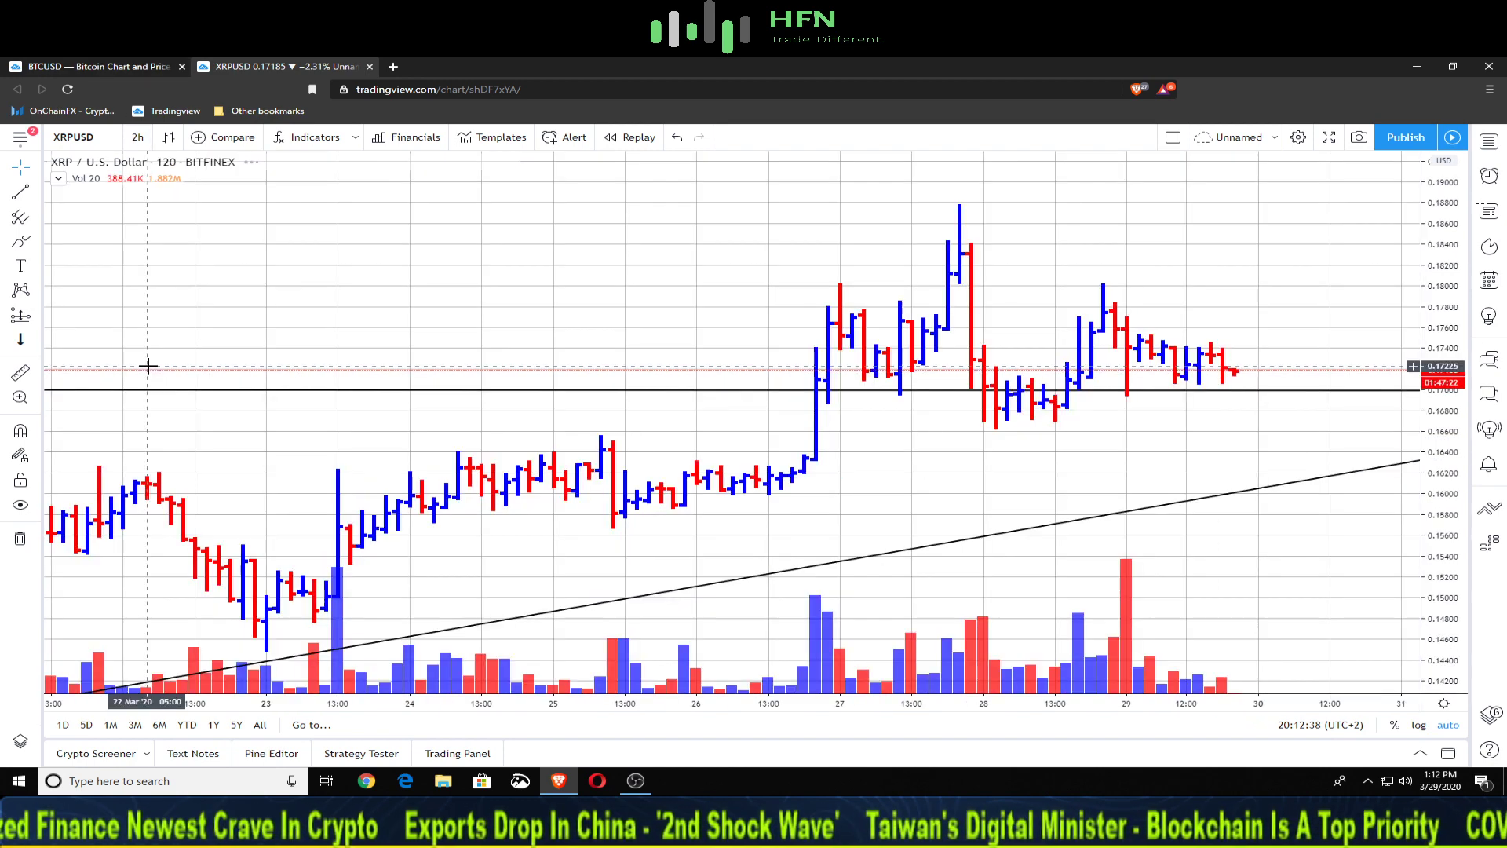
scroll(666, 396, up, 3)
scroll(692, 405, down, 6)
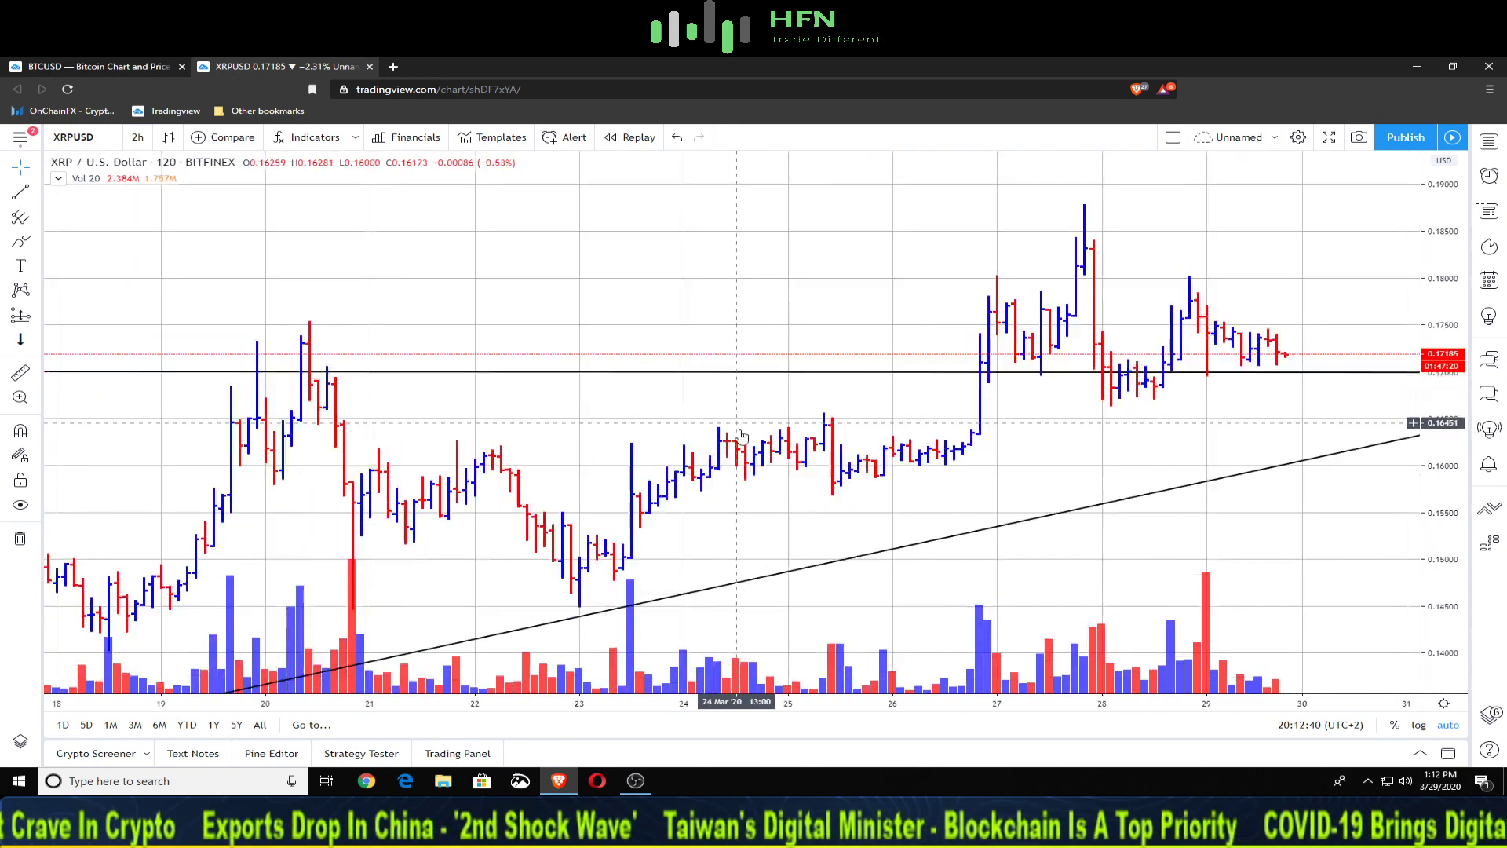
- Raise the triangle's horizontal resistance line to the highs near 0.183 from 12 March
drag(1379, 539, 1307, 543)
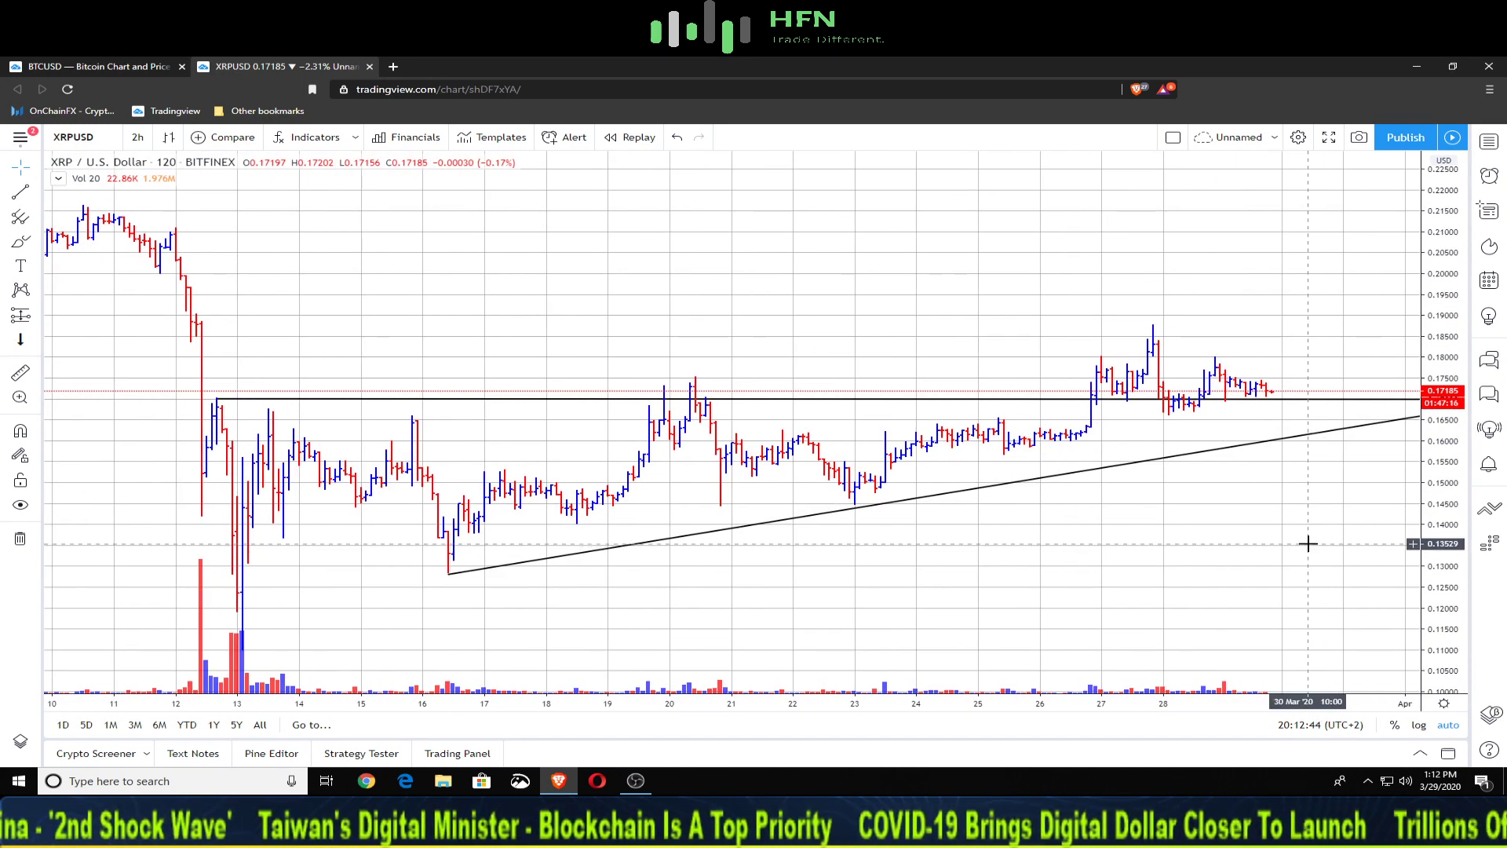
scroll(1303, 540, down, 5)
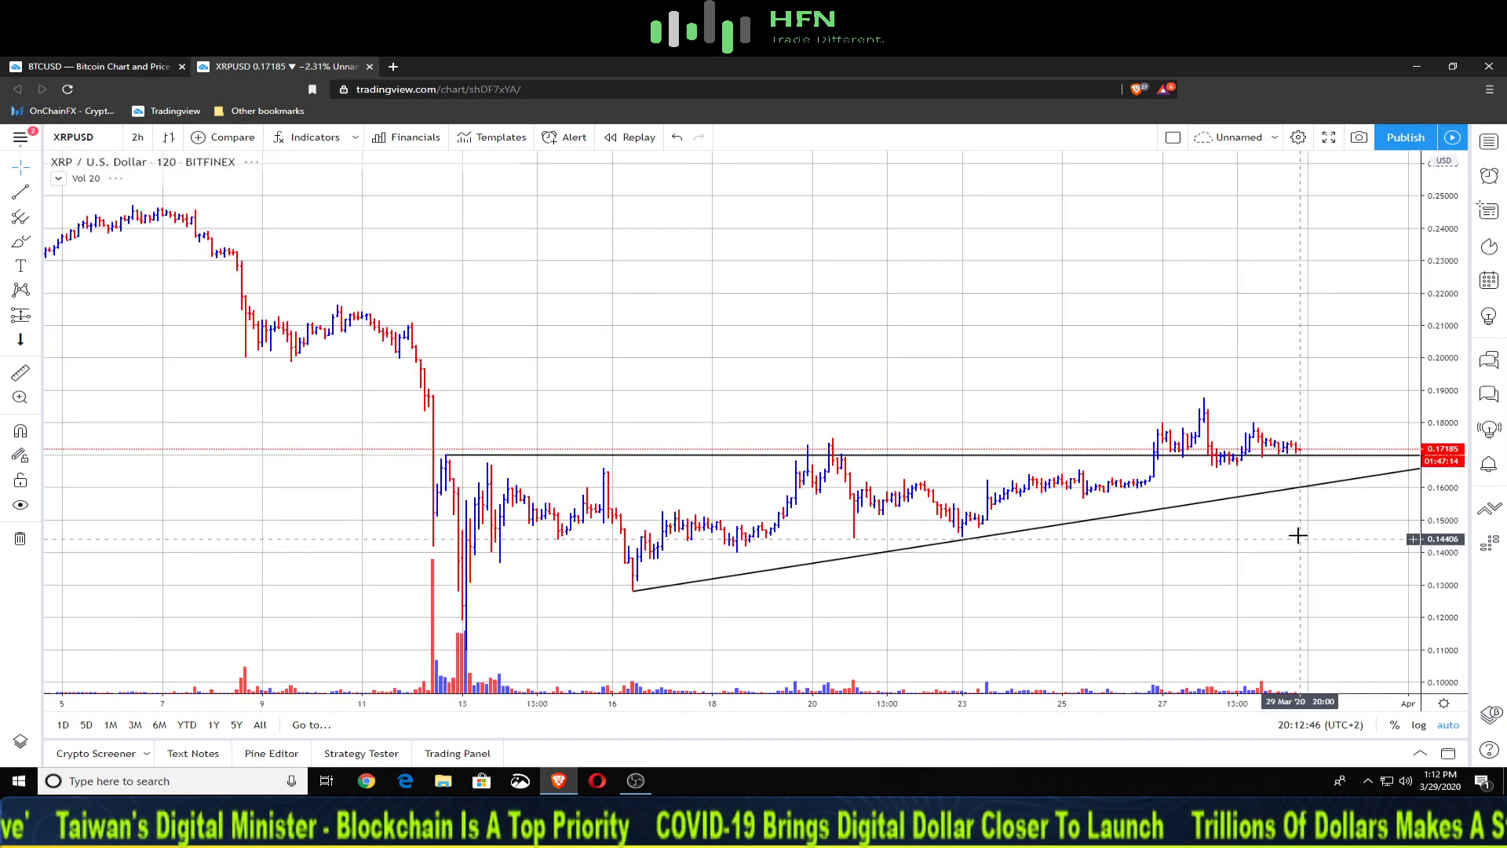
drag(795, 455, 780, 413)
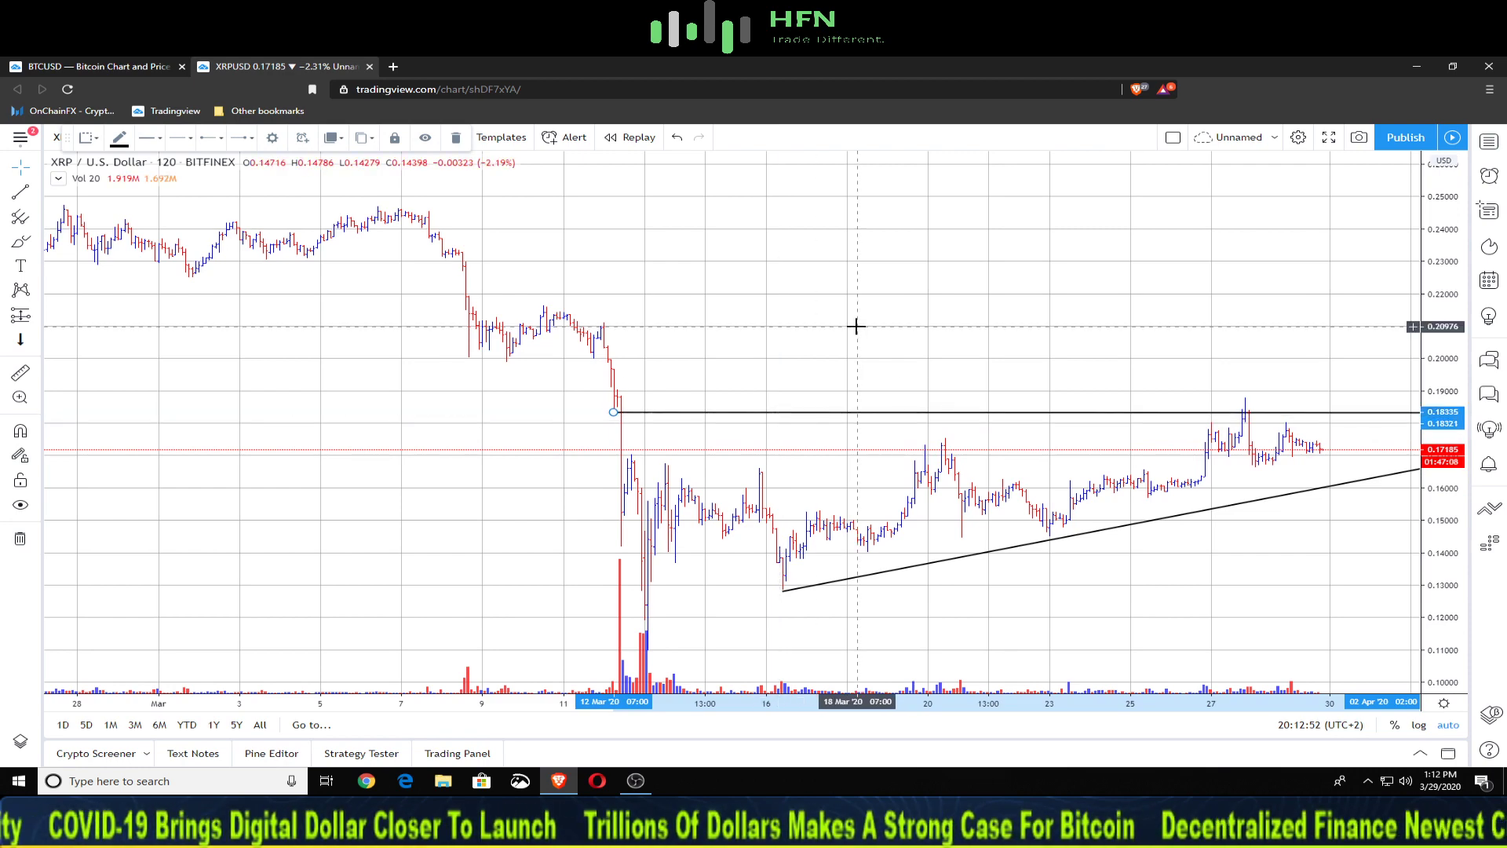
- Extend the horizontal resistance line's right end into early April
click(935, 323)
drag(935, 322, 720, 296)
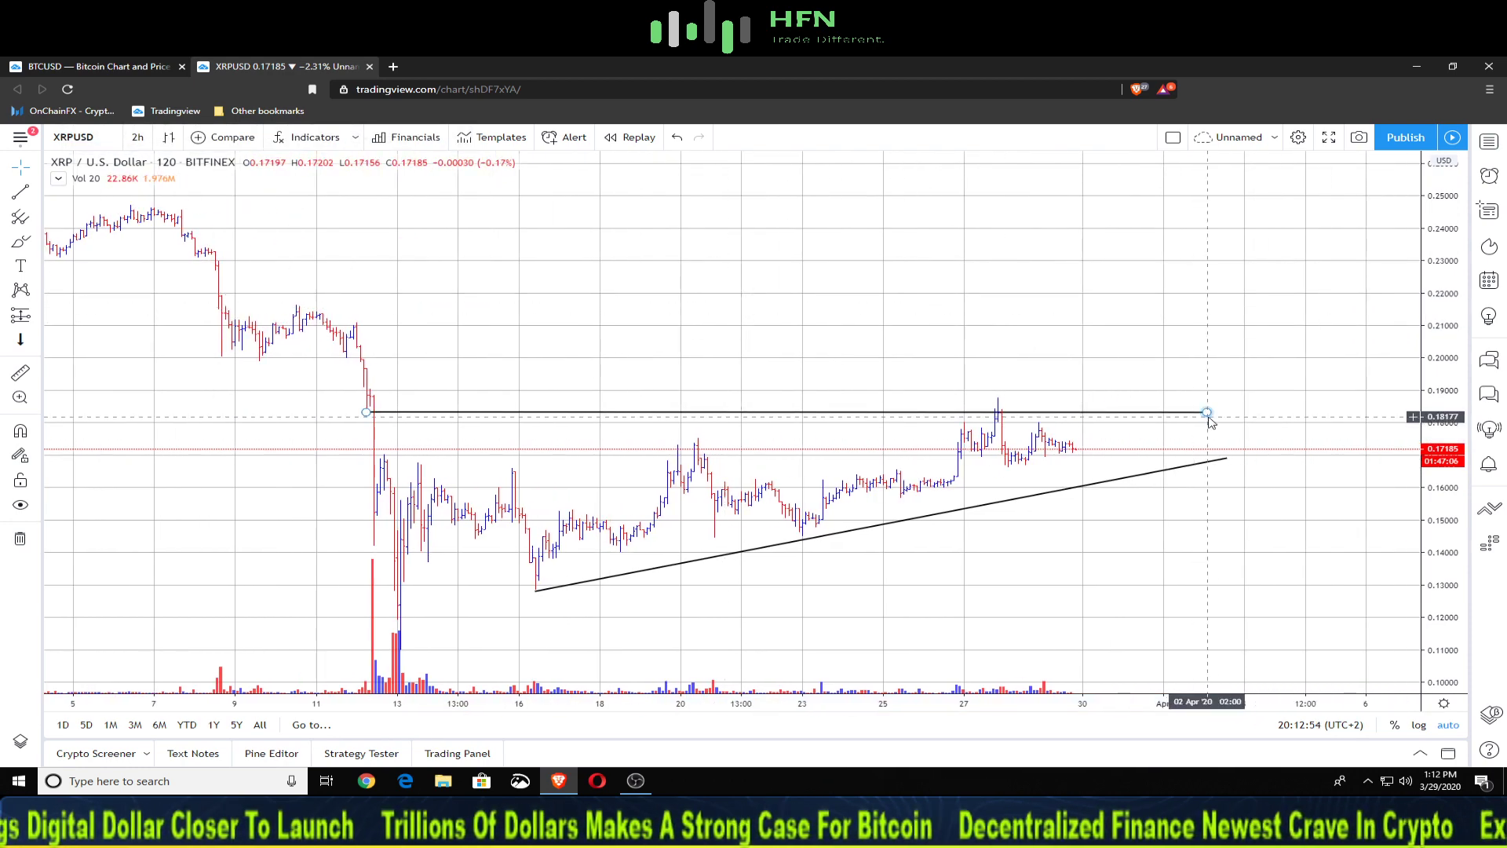
drag(1207, 411, 1244, 409)
click(1261, 505)
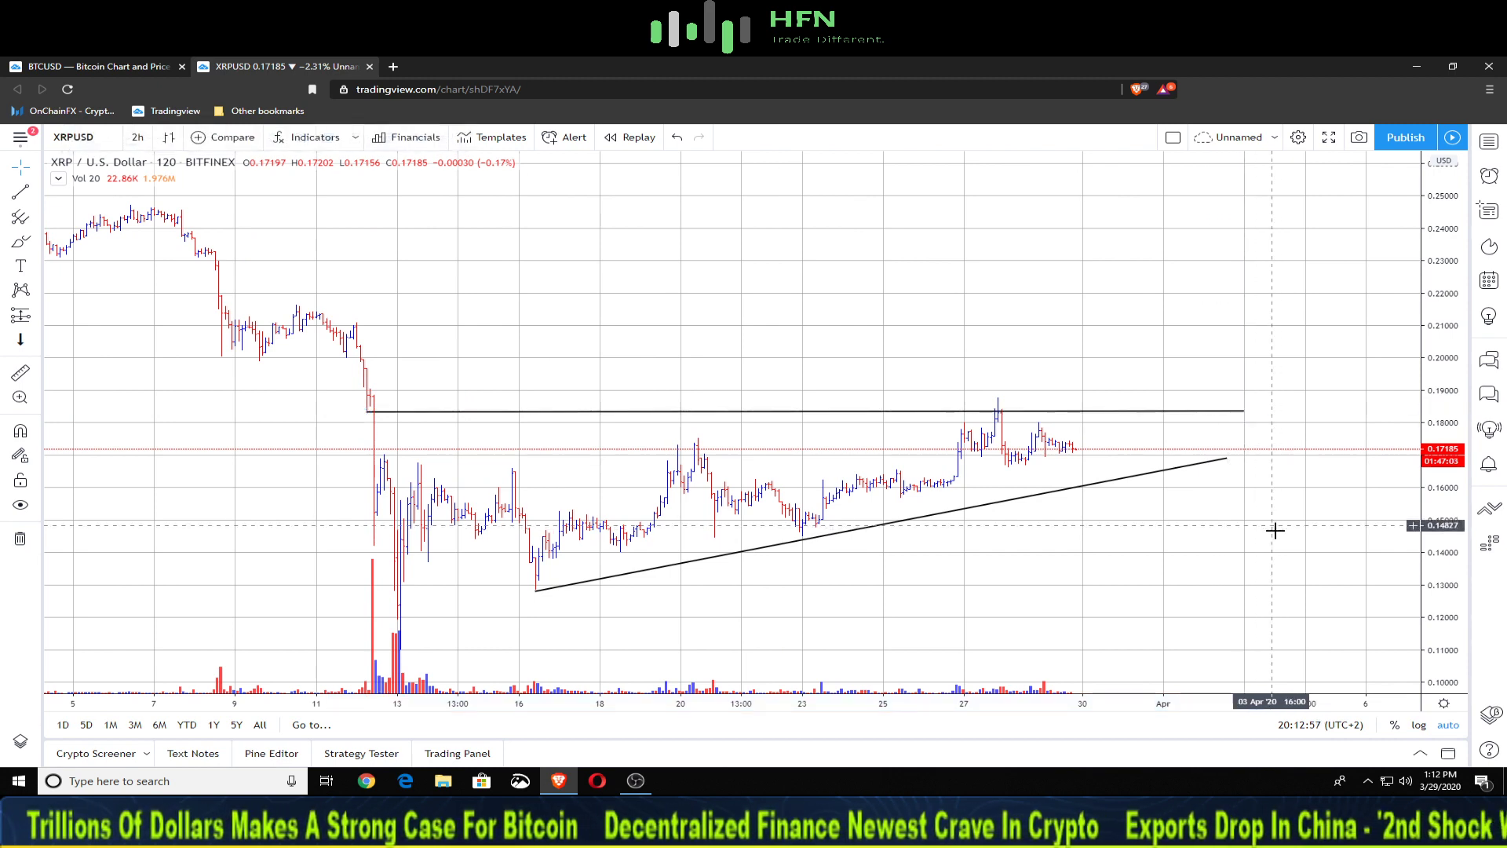
- Extend the rising trend line's right end to about 3 April near 0.171
click(1229, 461)
drag(1229, 462, 1243, 449)
click(1019, 528)
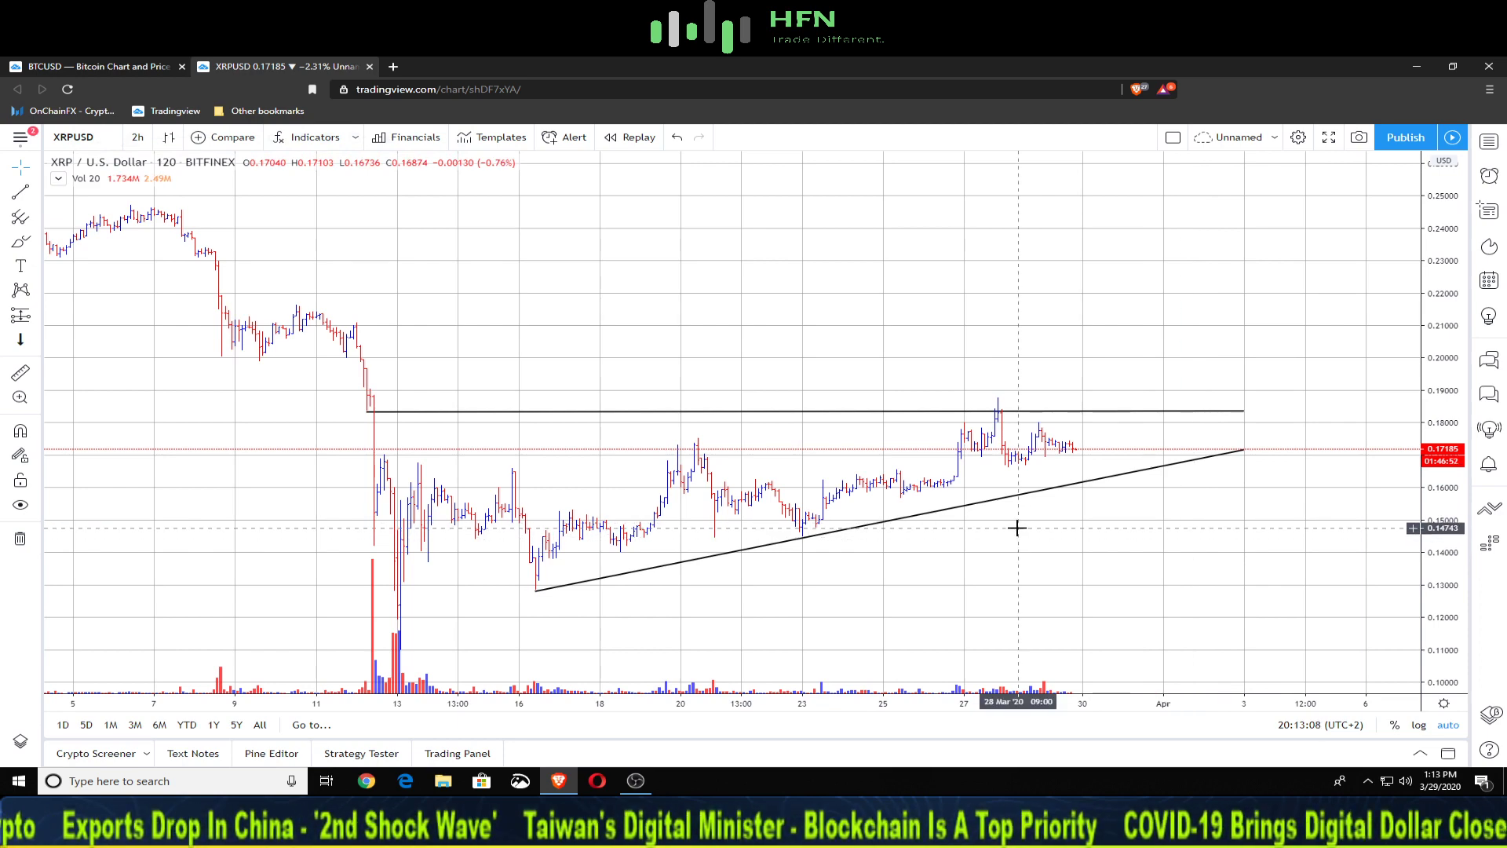
scroll(1017, 529, up, 2)
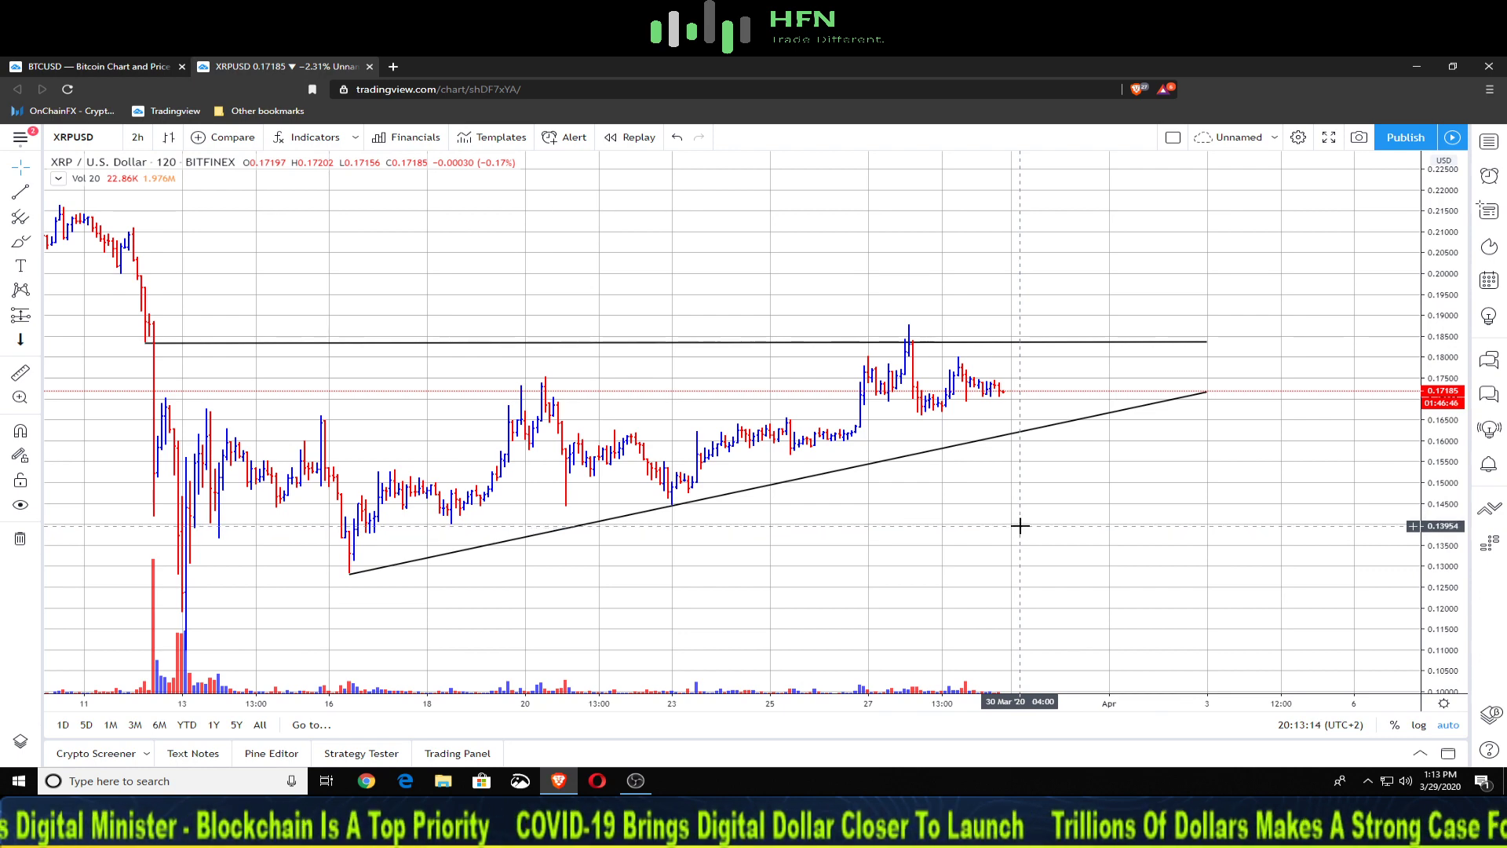
scroll(1012, 521, up, 4)
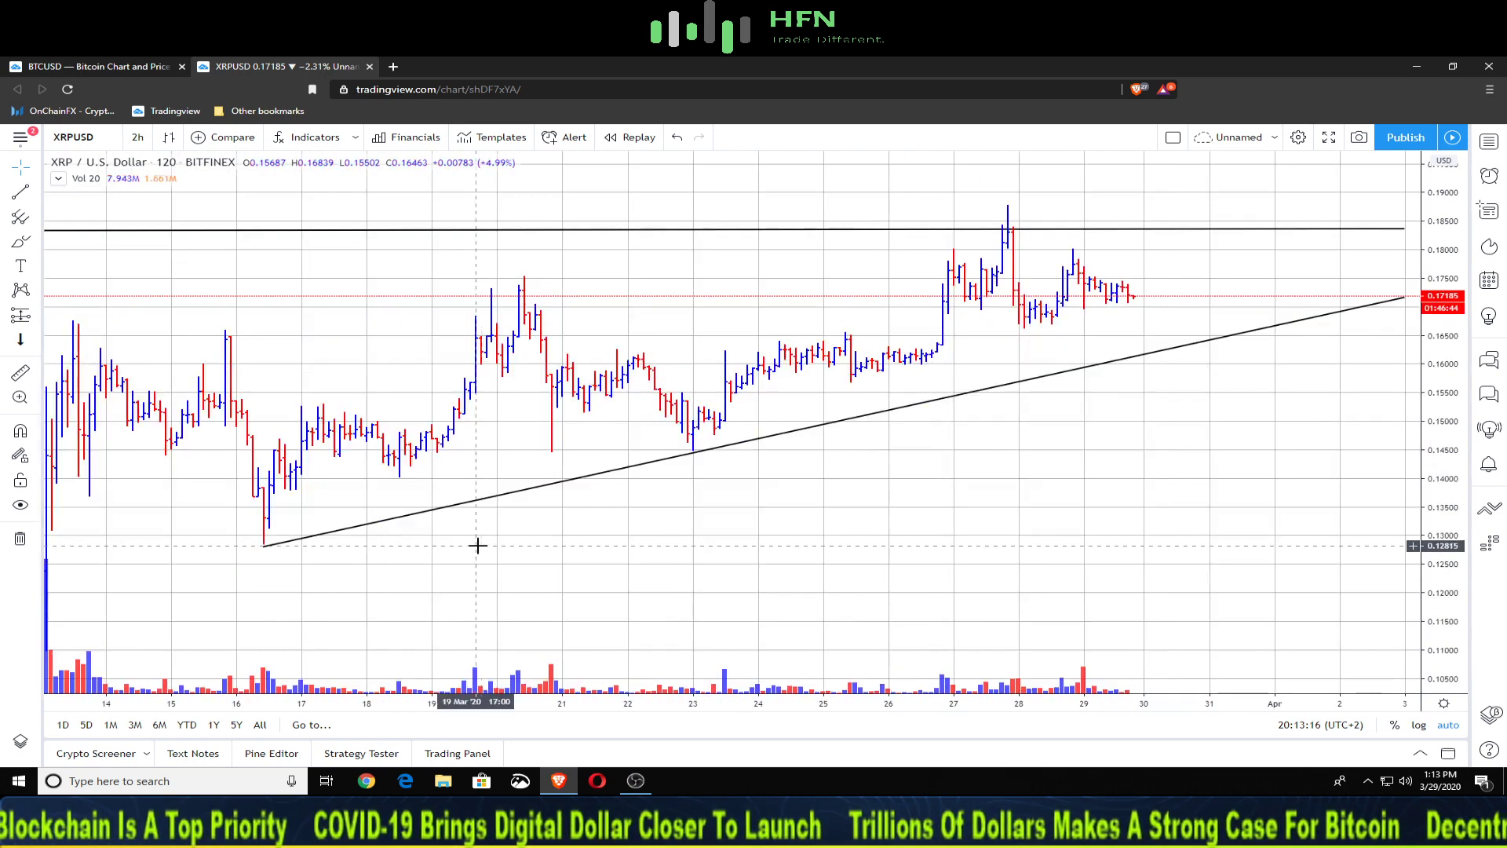
- Place a Short Position tool at the latest 2-hour bar
click(38, 317)
click(108, 344)
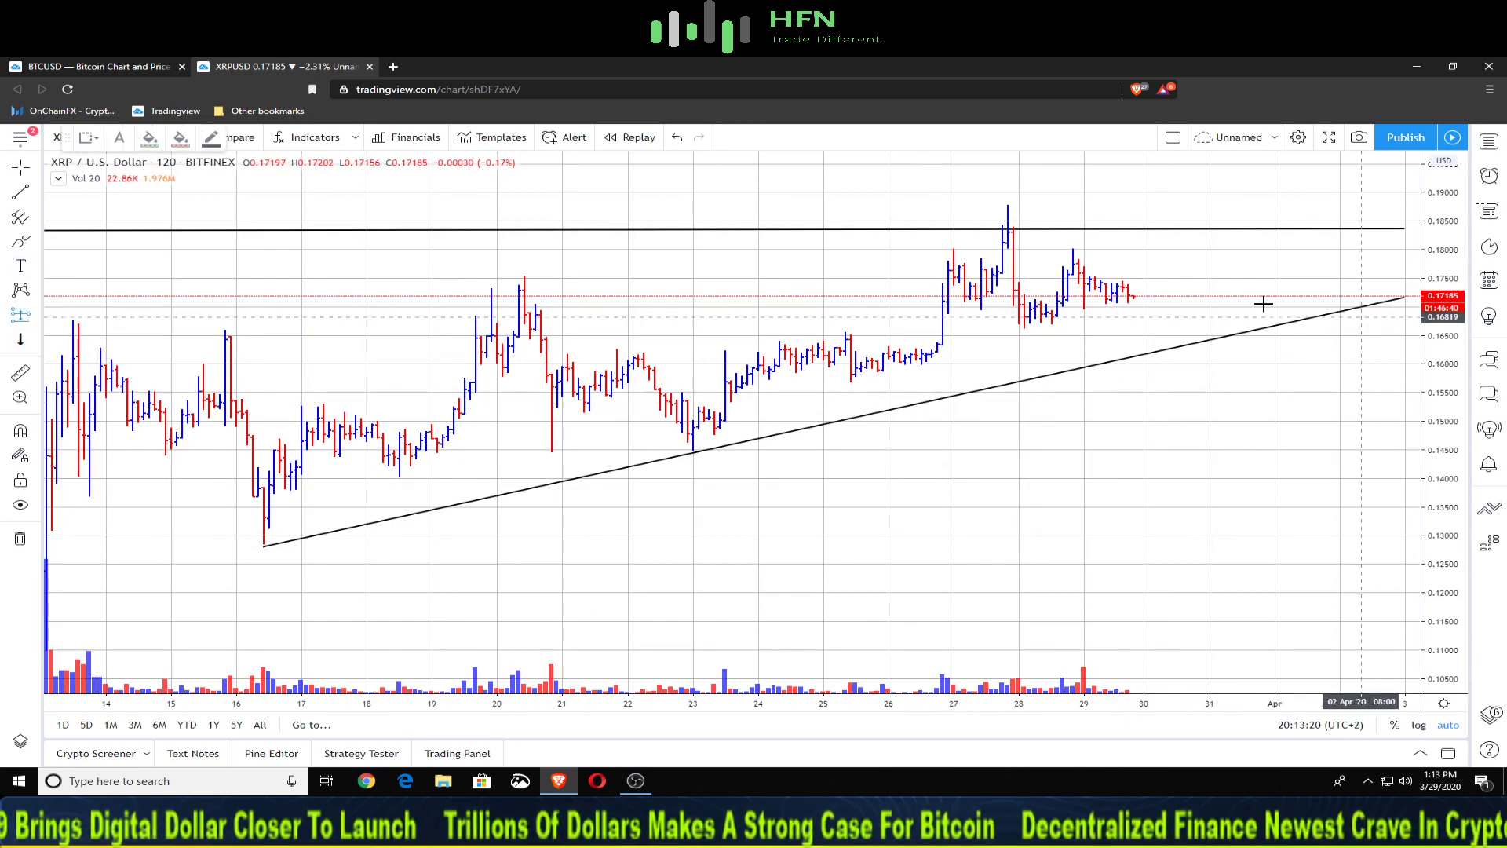
scroll(1069, 338, up, 2)
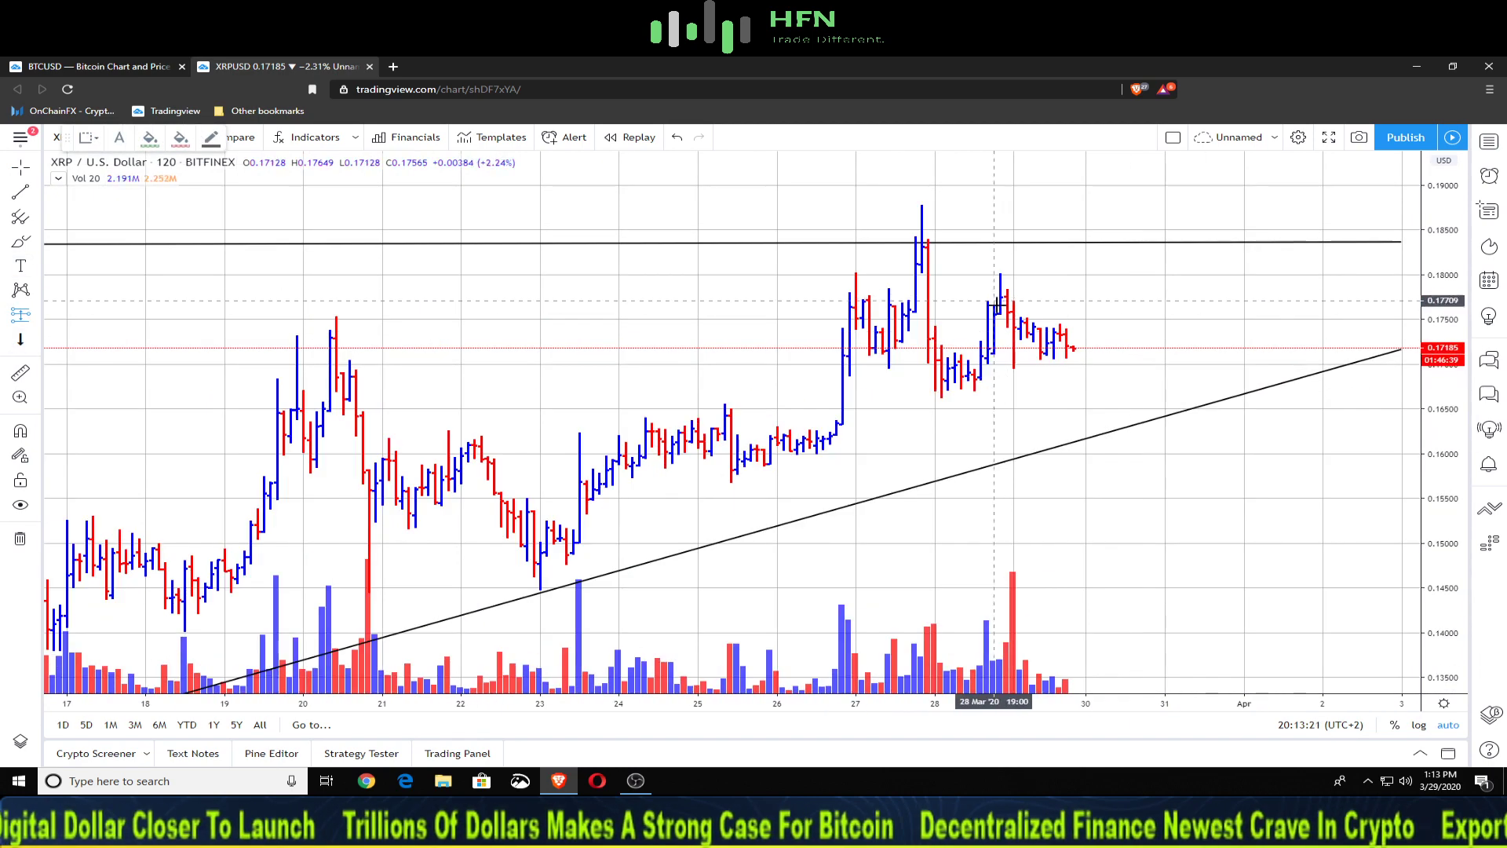
click(1071, 347)
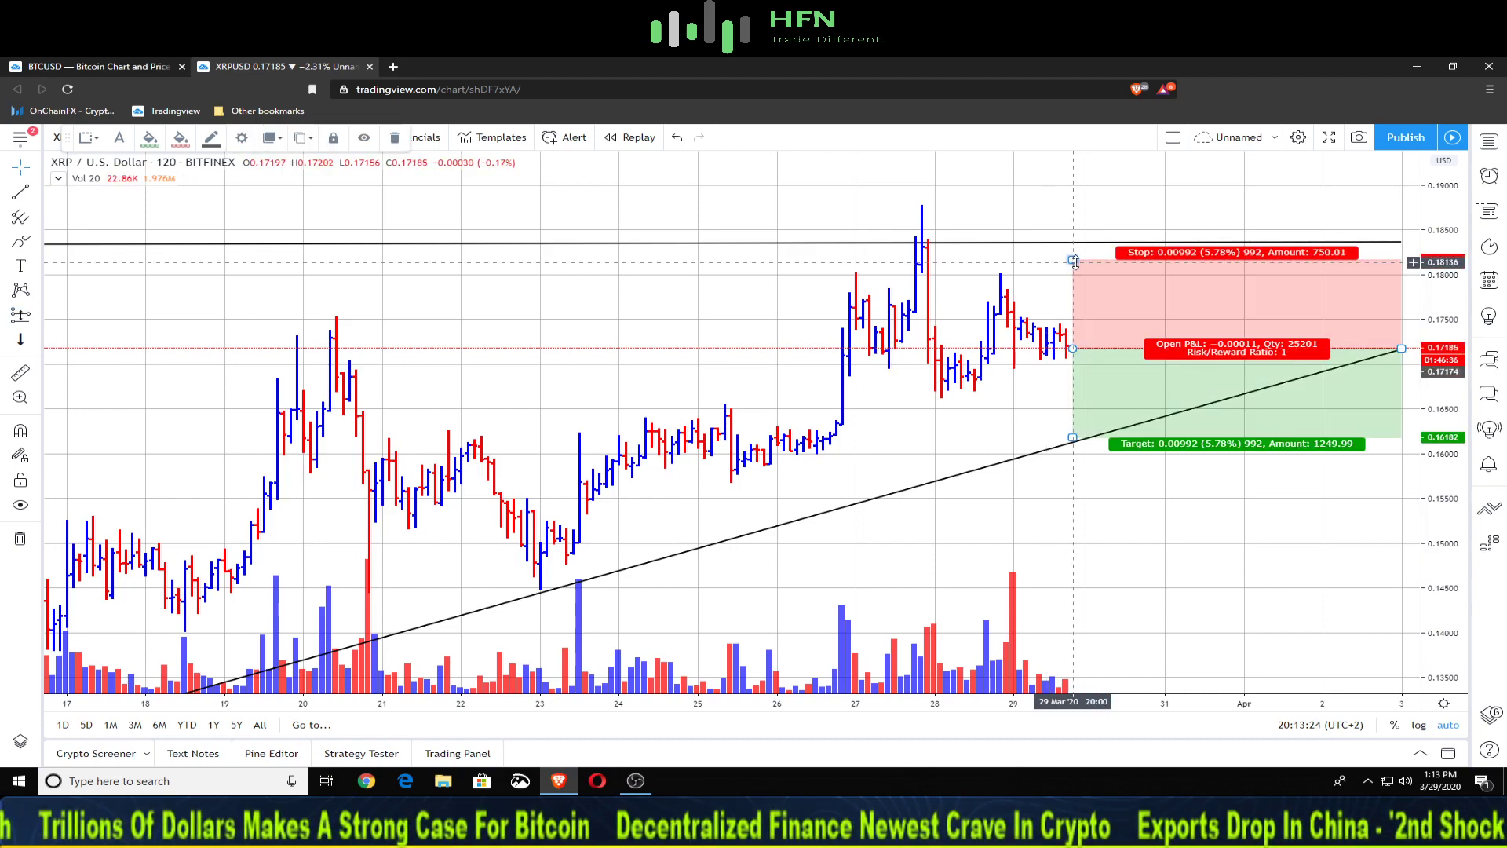
- Set the short position's stop to 0.17991 and its target to about 0.1617
drag(1073, 260, 1073, 275)
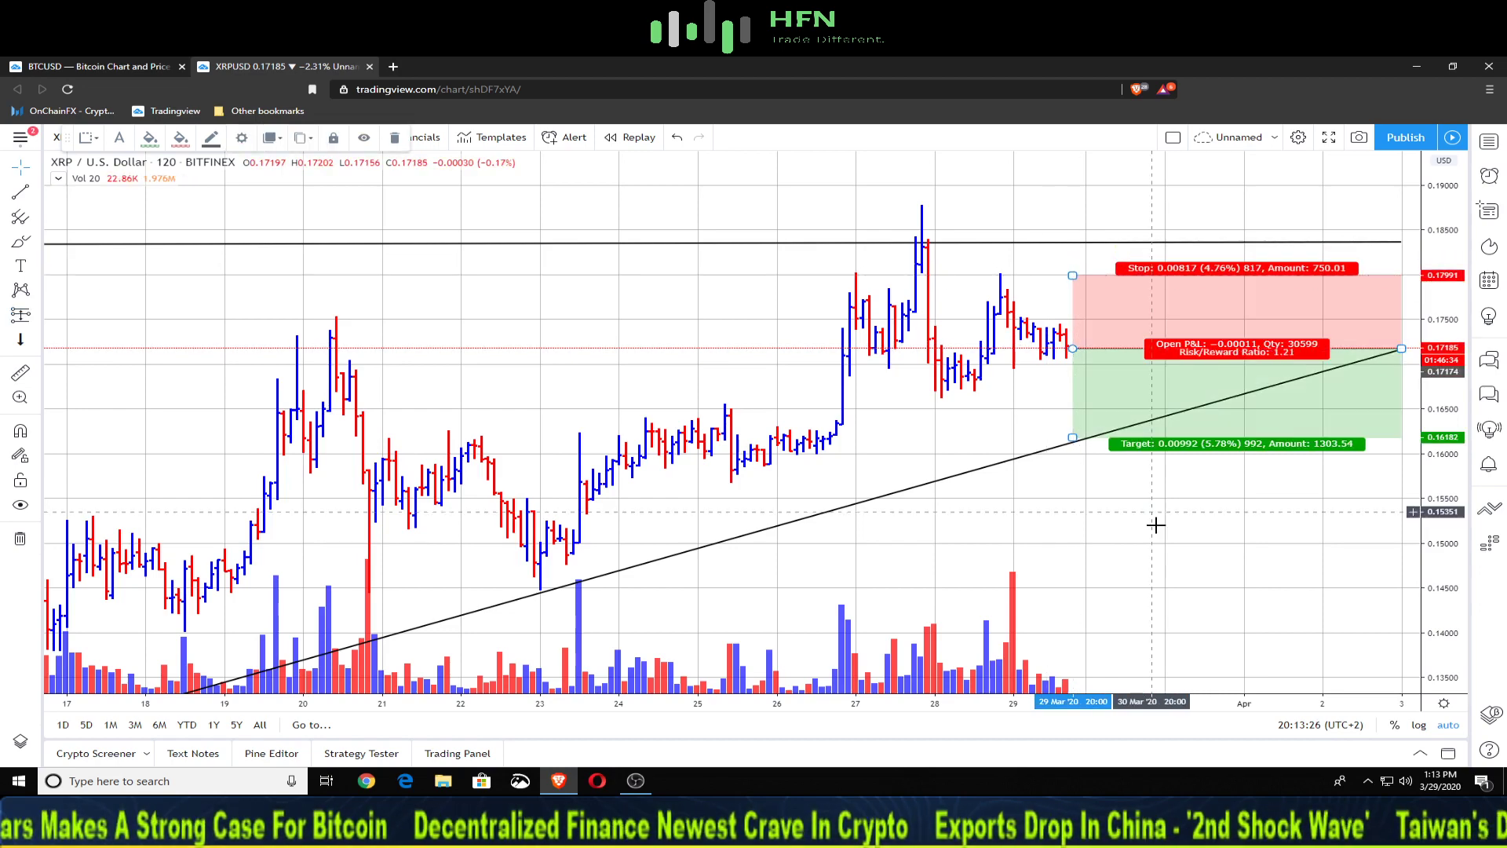
click(1175, 565)
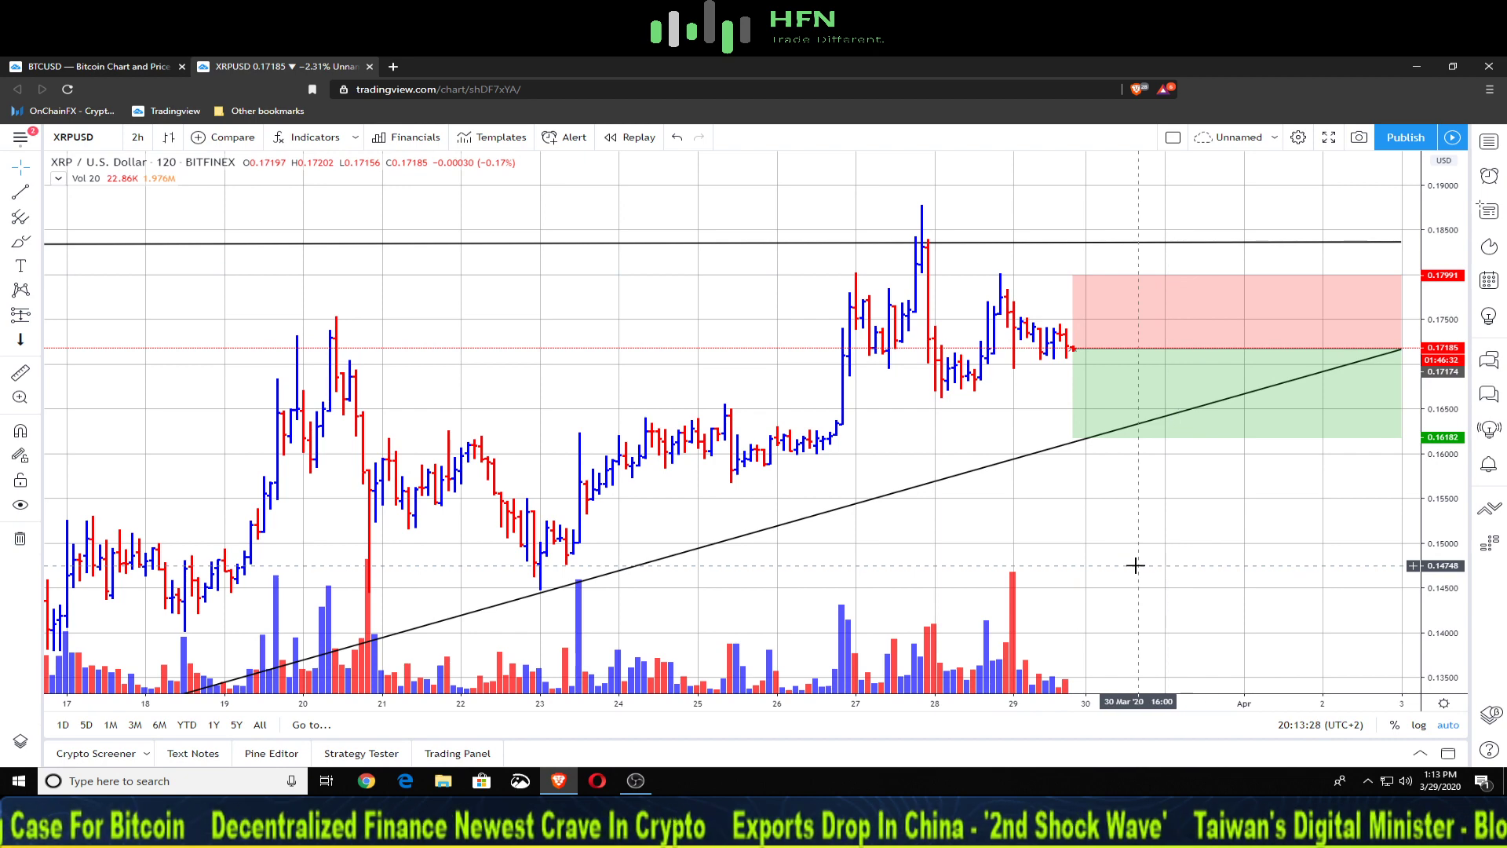
mouse_move(1079, 368)
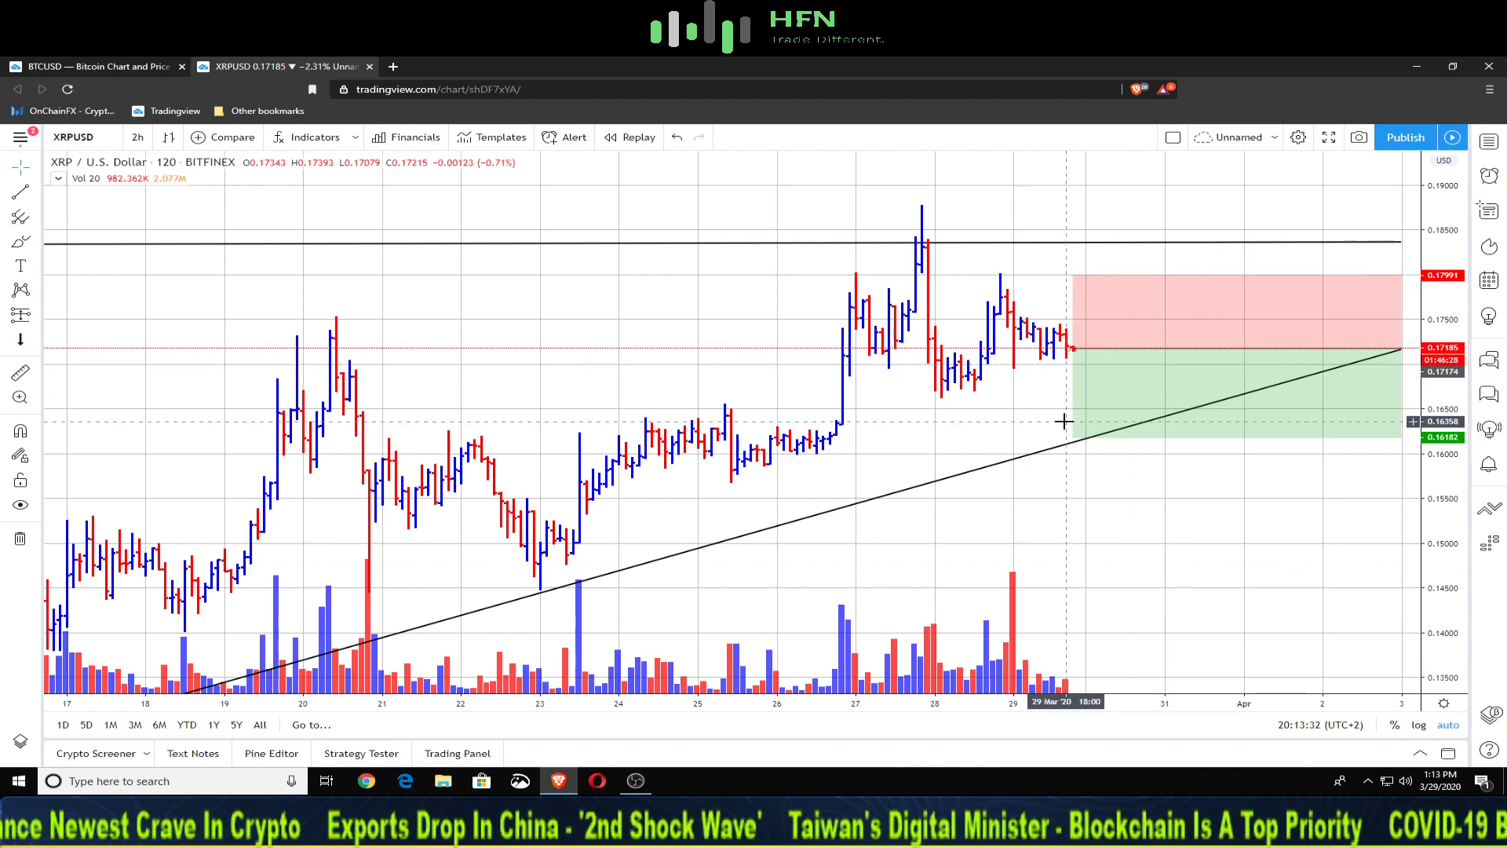
drag(1073, 435, 1080, 408)
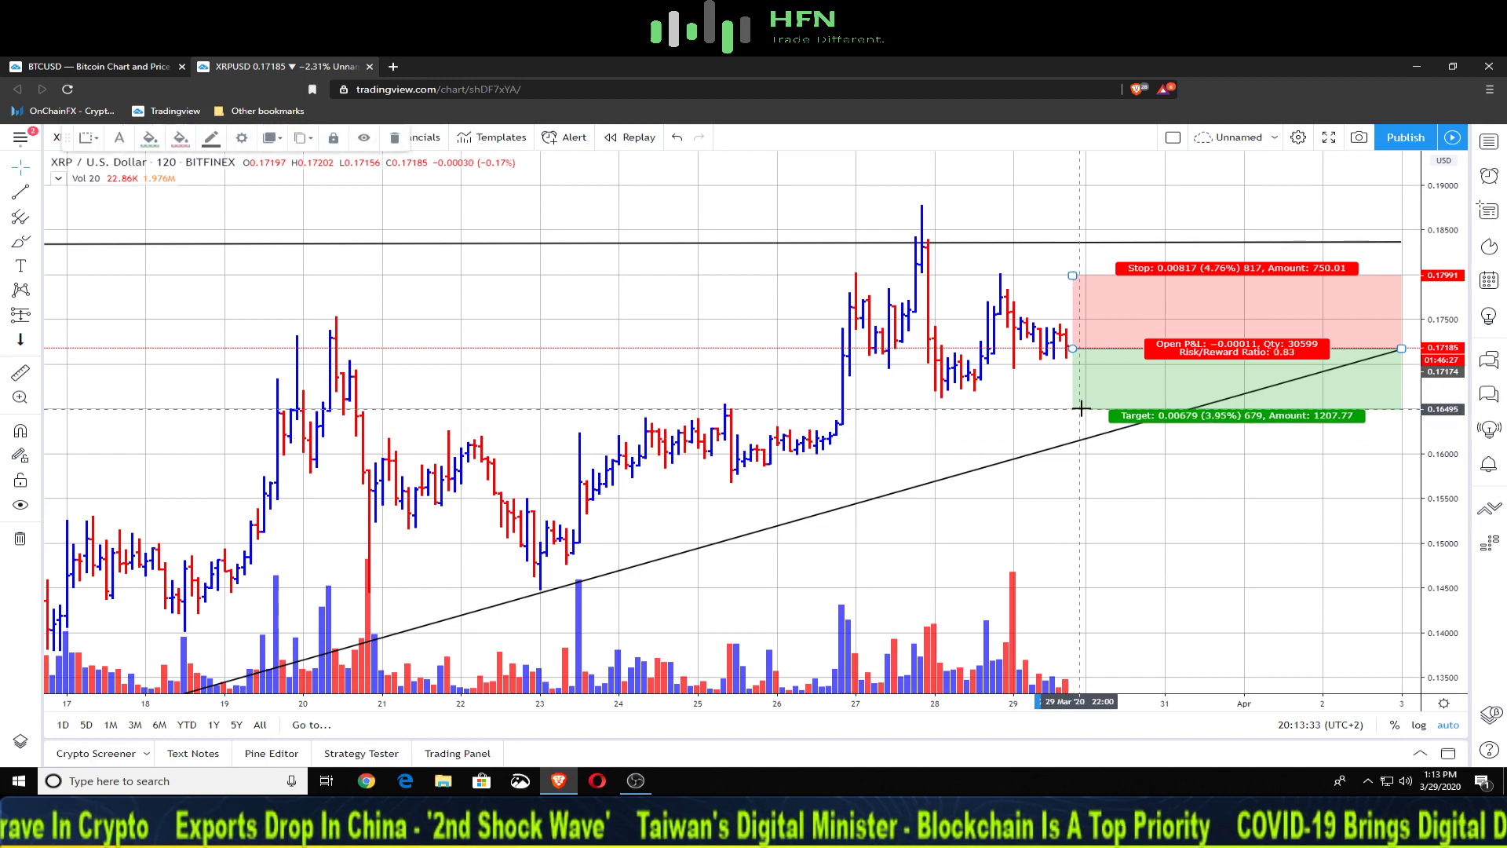
click(1110, 481)
scroll(1110, 487, down, 5)
drag(1155, 503, 1086, 495)
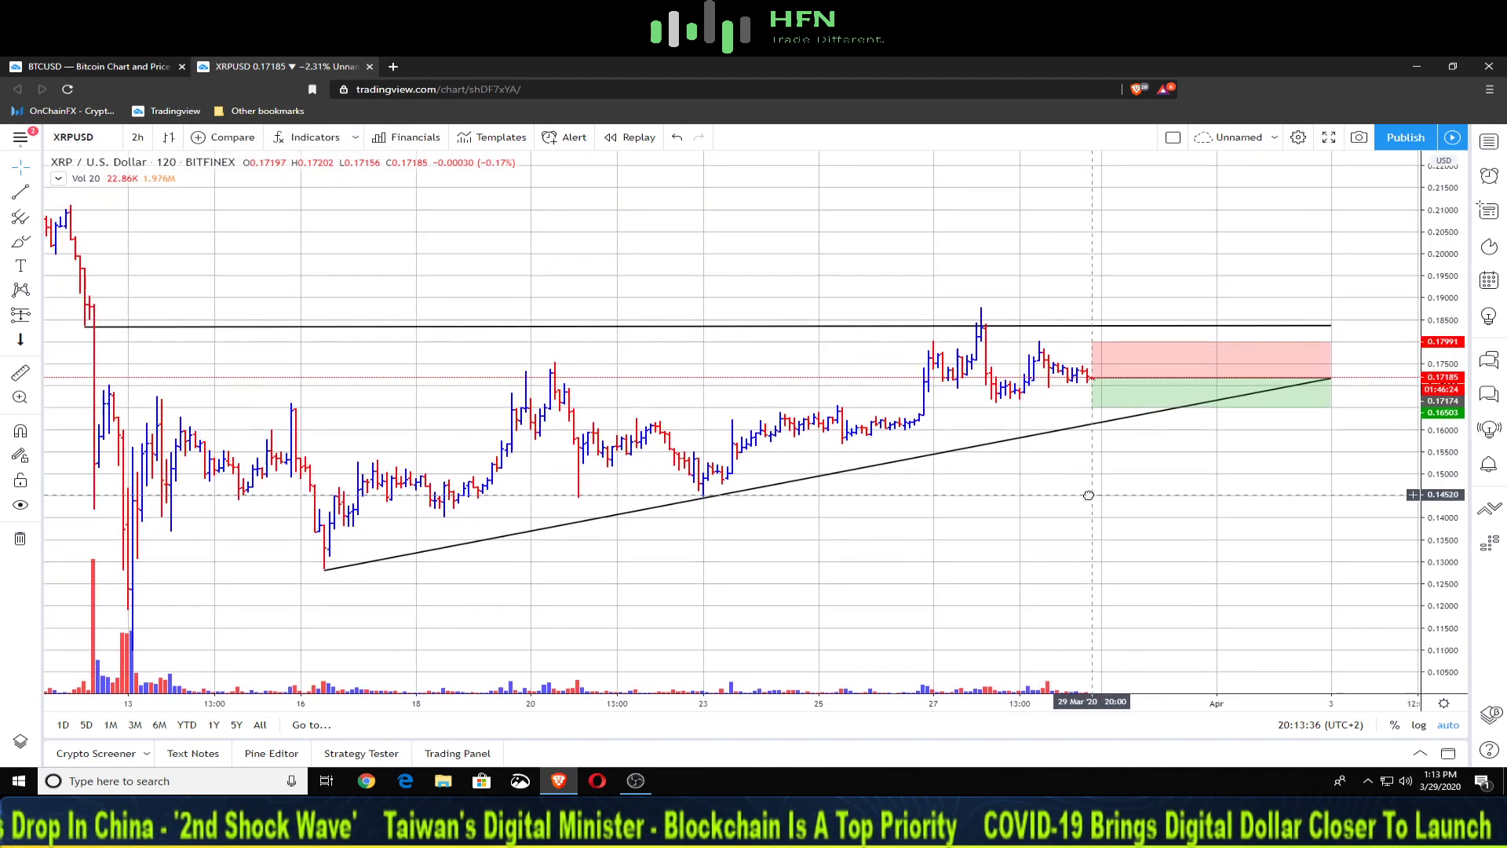